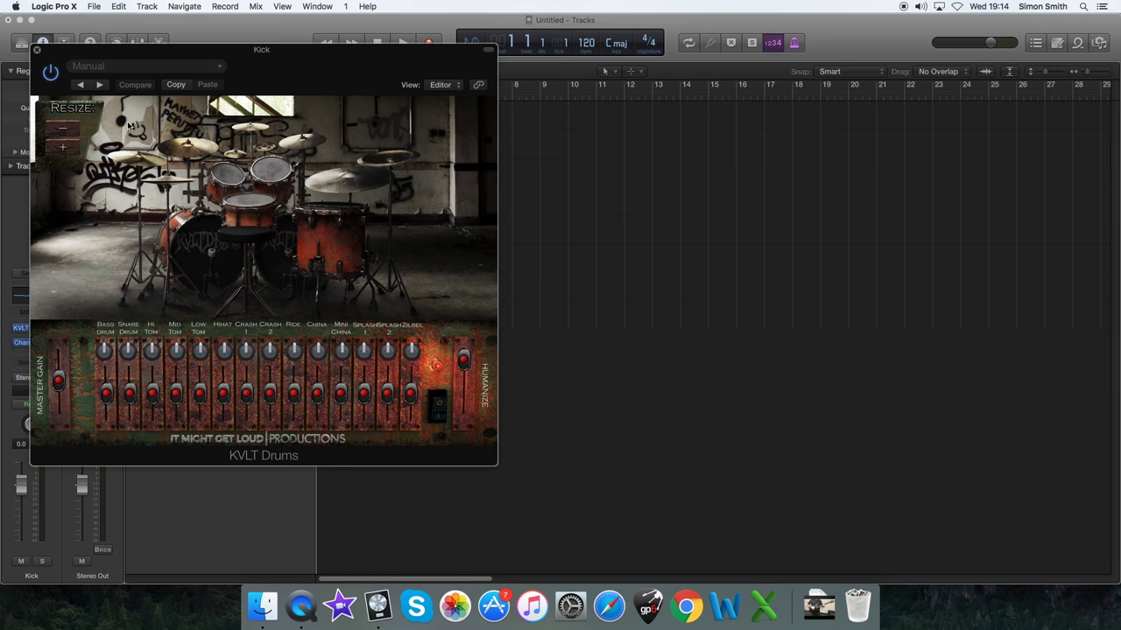
Close the Kick track's instrument window and view the KVLT Drums instrument on the Snare track.
{"action": "left_click", "coordinate": [36, 50]}
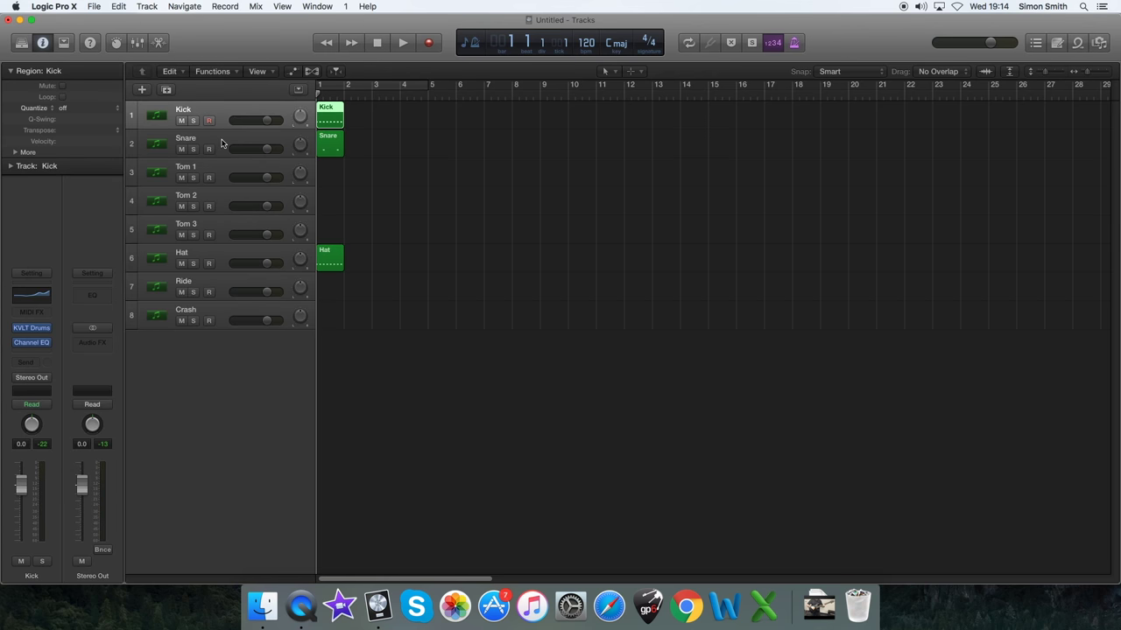
{"action": "left_click", "coordinate": [222, 144]}
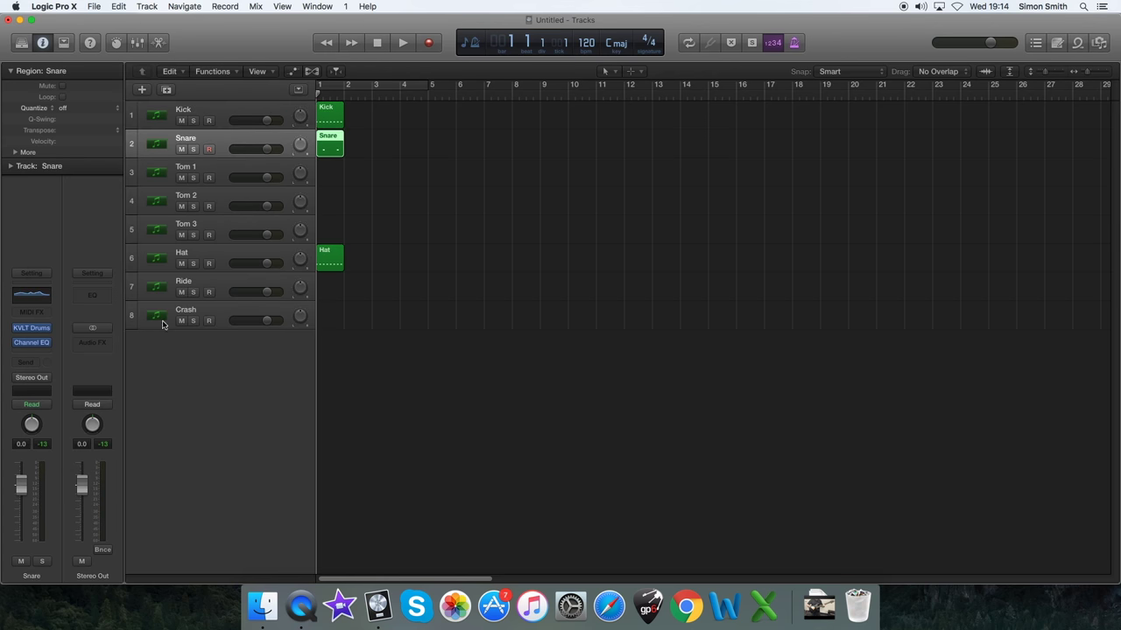
{"action": "left_click", "coordinate": [32, 330]}
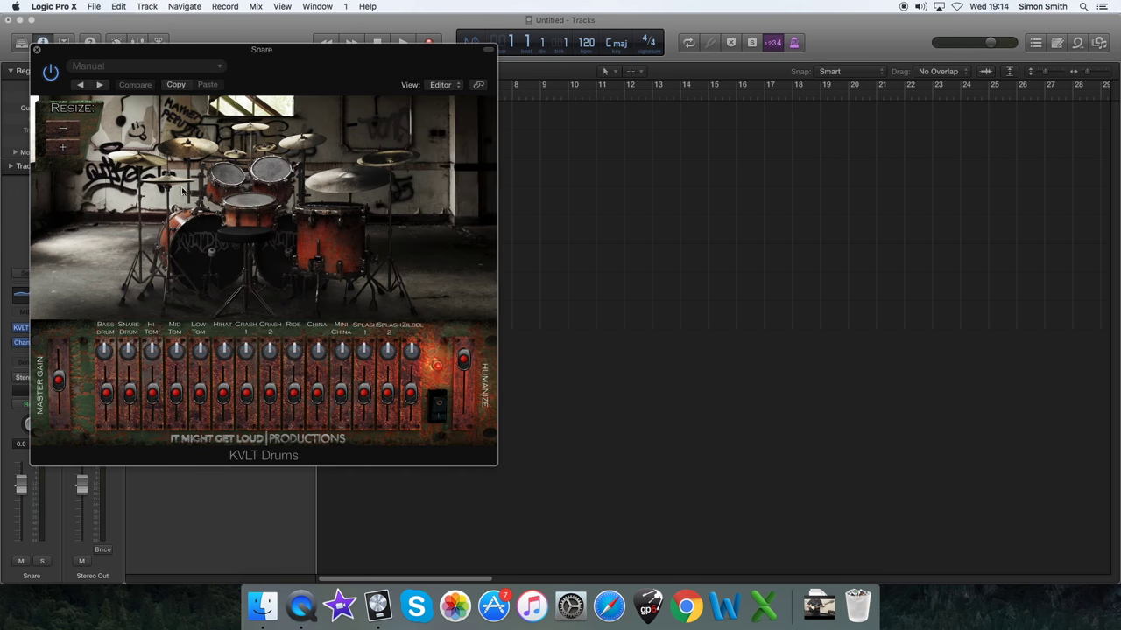
{"action": "left_click", "coordinate": [38, 51]}
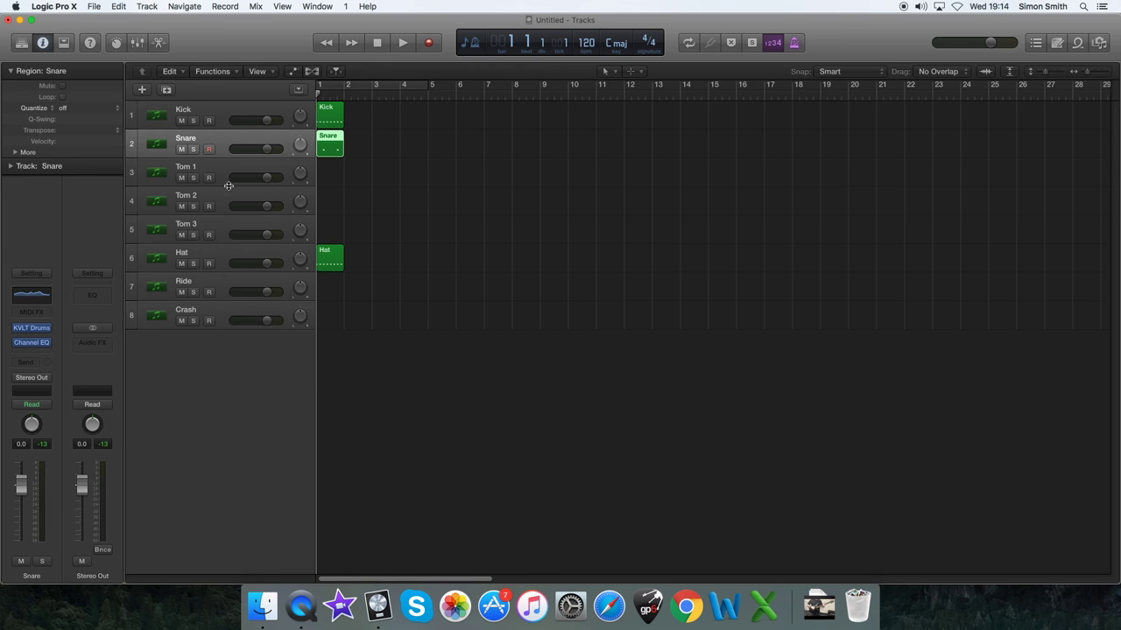
Repeat the one-bar Kick, Snare and Hat regions together up to bar 17 and return the playhead to the start.
{"action": "left_click_drag", "start_coordinate": [329, 278], "coordinate": [331, 111]}
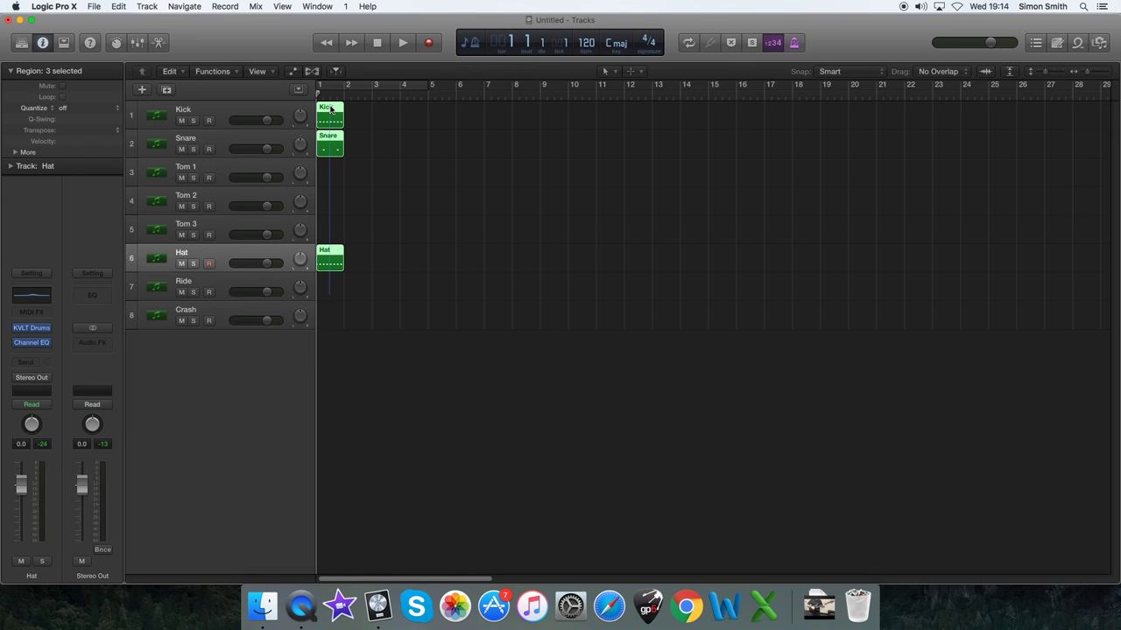
{"action": "key", "text": "period"}
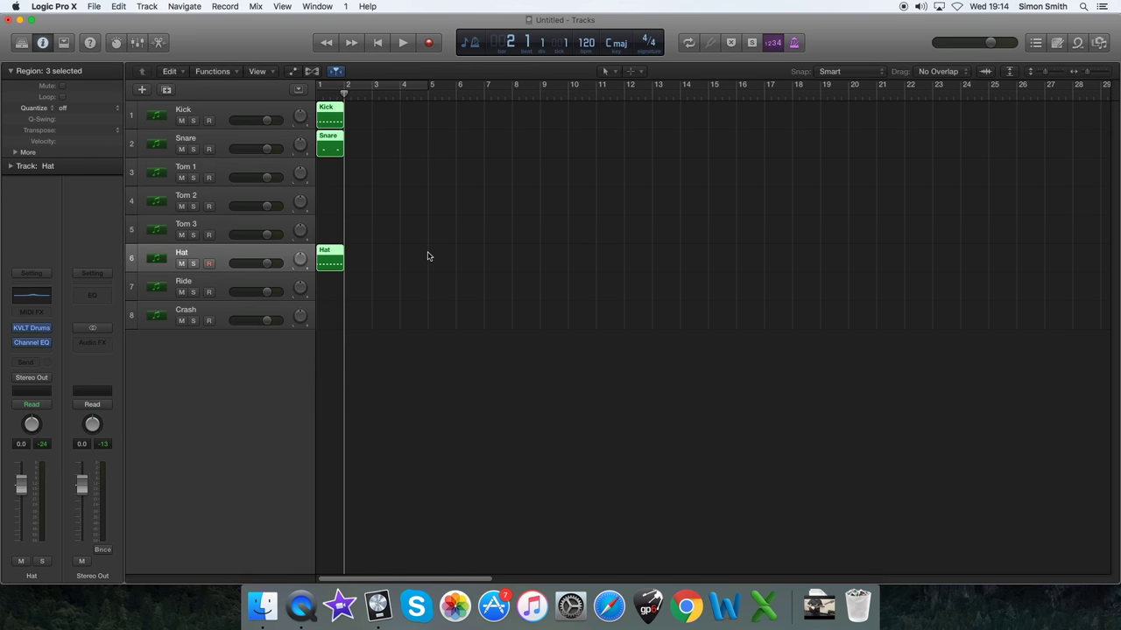
{"action": "key", "text": "Up"}
{"action": "key", "text": "Up"}
{"action": "key", "text": "Up"}
{"action": "key", "text": "Up"}
{"action": "key", "text": "Up"}
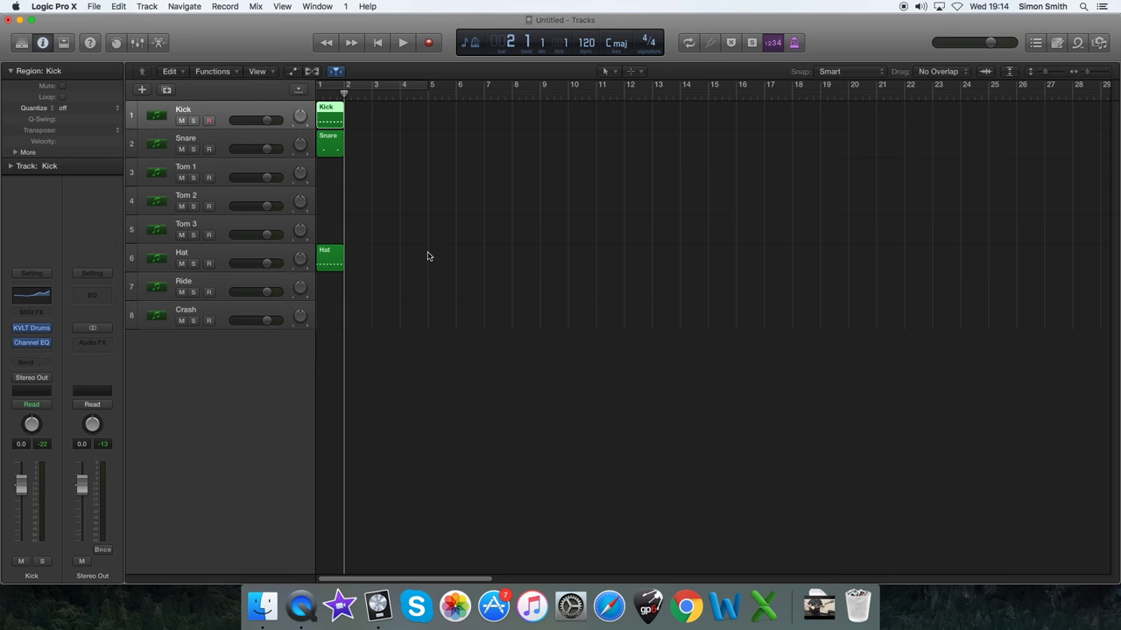
{"action": "key", "text": "super+r"}
{"action": "key", "text": "super+r"}
{"action": "key", "text": "super+r"}
{"action": "key", "text": "super+r"}
{"action": "key", "text": "super+r"}
{"action": "key", "text": "super+r"}
{"action": "key", "text": "super+r"}
{"action": "key", "text": "super+r"}
{"action": "key", "text": "super+r"}
{"action": "key", "text": "super+r"}
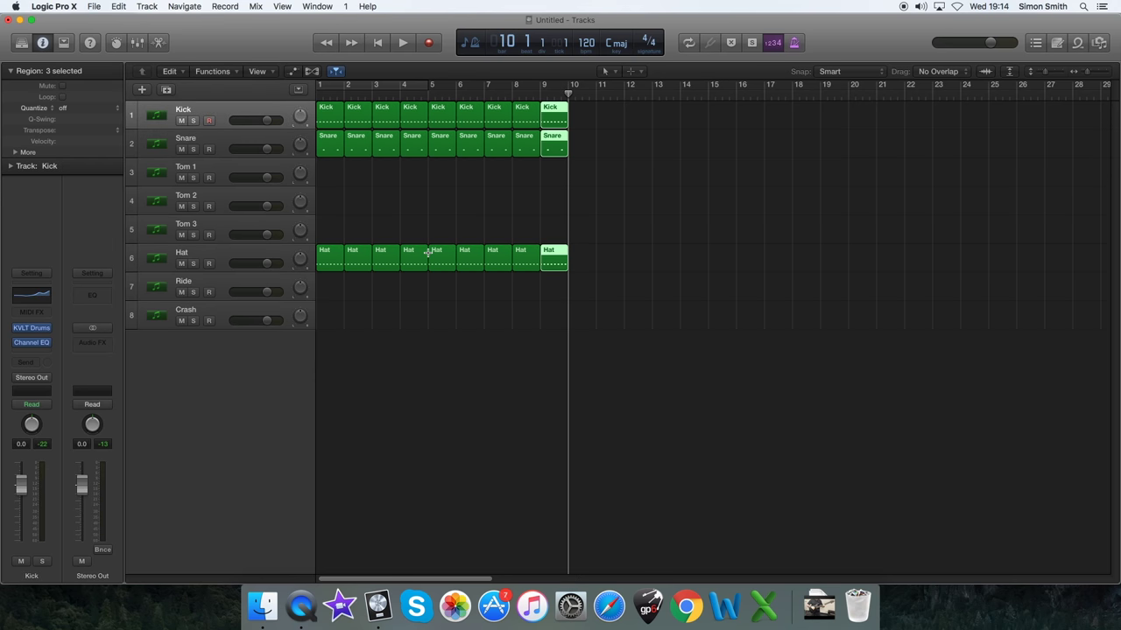
{"action": "key", "text": "super+r"}
{"action": "key", "text": "super+r"}
{"action": "key", "text": "super+r"}
{"action": "key", "text": "super+r"}
{"action": "key", "text": "super+r"}
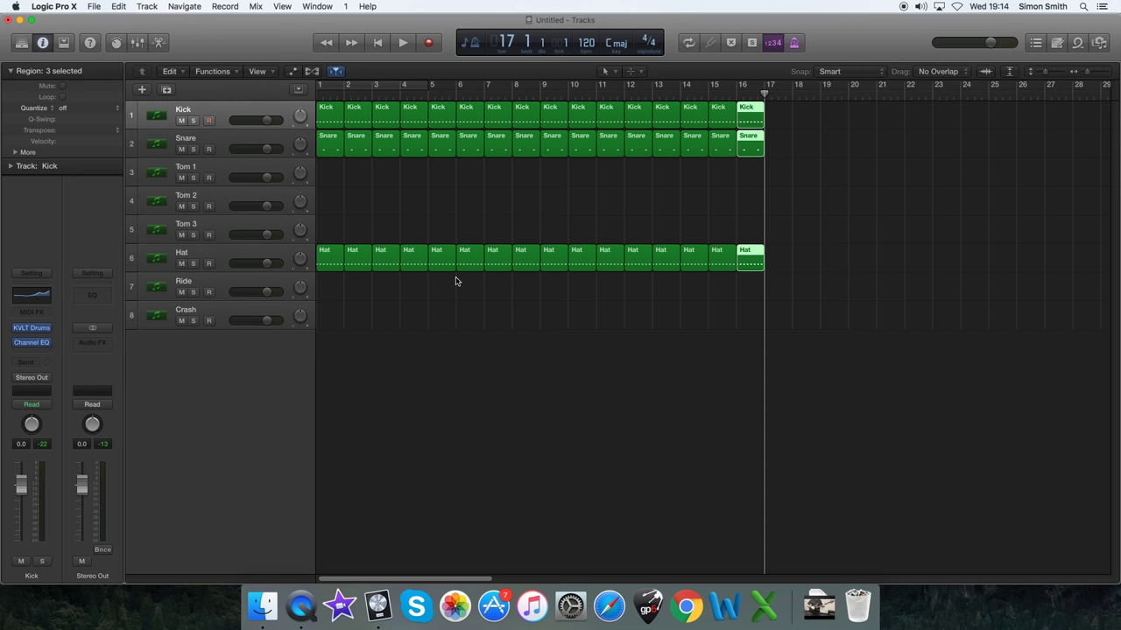
{"action": "key", "text": "Return"}
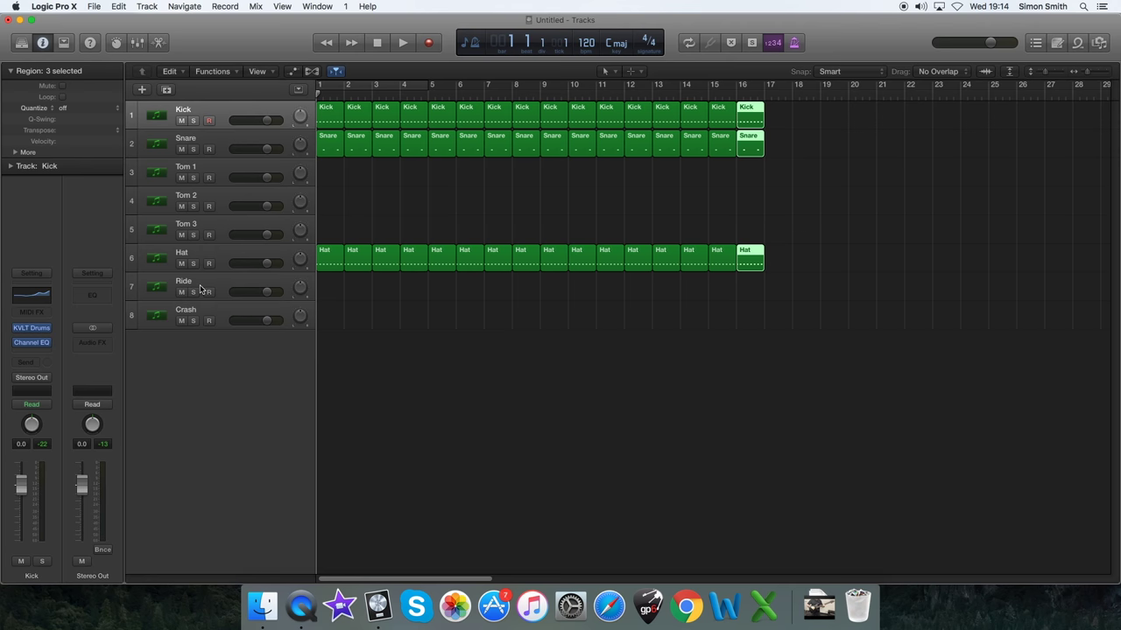
Show the mixer and bypass the Channel EQ on all eight drum tracks.
{"action": "key", "text": "x"}
{"action": "scroll", "coordinate": [218, 361], "scroll_direction": "up", "scroll_amount": 5}
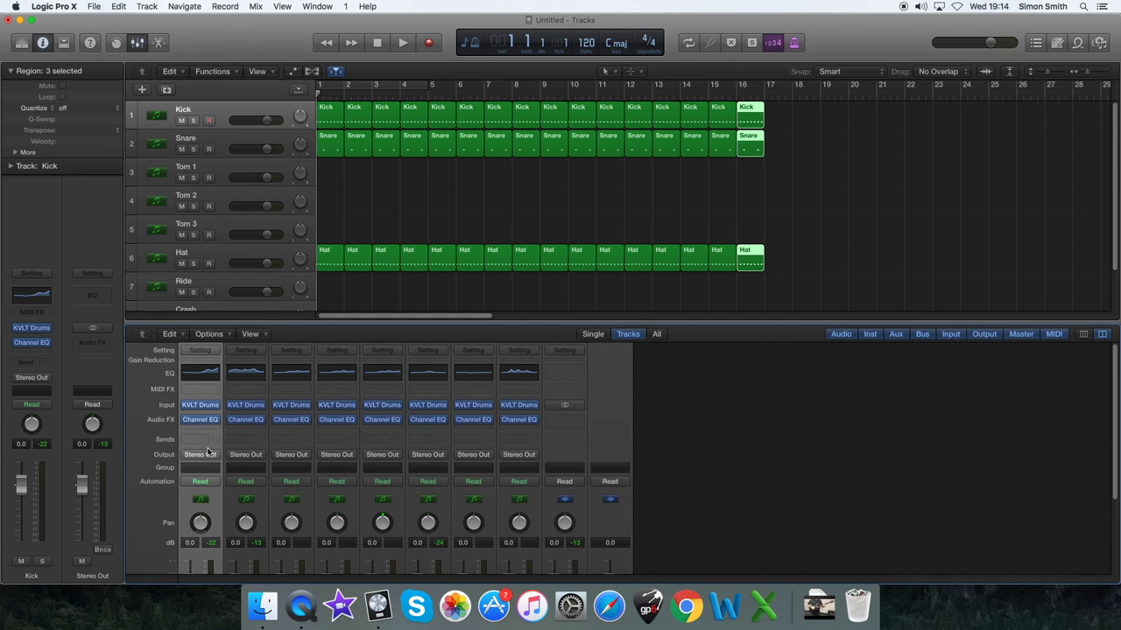
{"action": "left_click", "coordinate": [186, 420]}
{"action": "left_click", "coordinate": [232, 420]}
{"action": "left_click", "coordinate": [279, 424]}
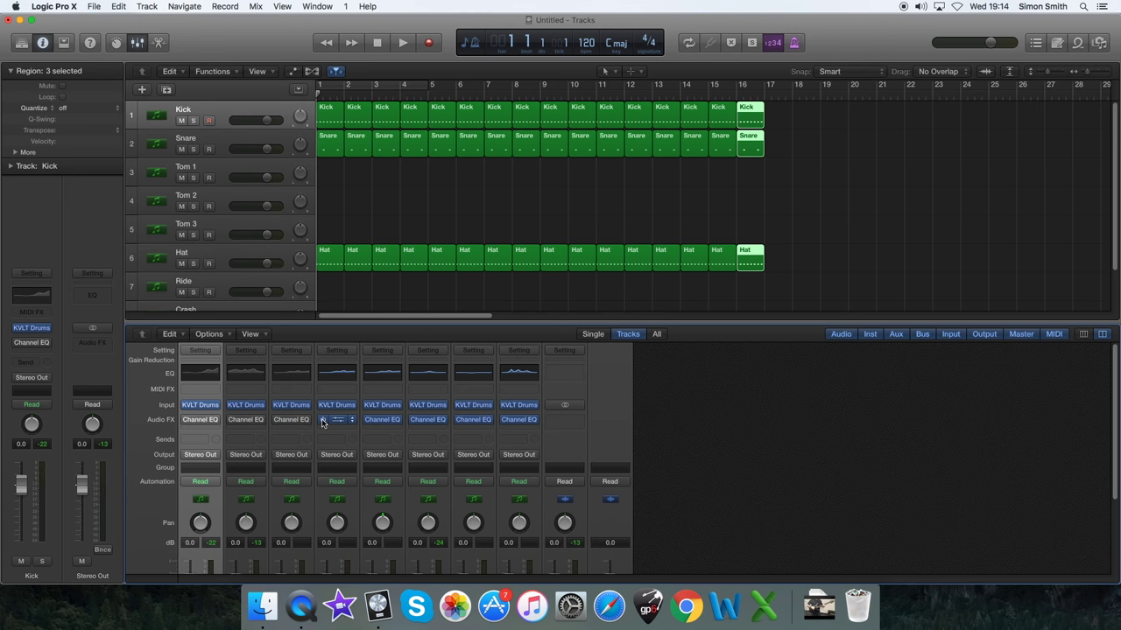
{"action": "left_click", "coordinate": [416, 421]}
{"action": "left_click", "coordinate": [459, 421]}
{"action": "left_click", "coordinate": [504, 421]}
Set the cycle range from bar 1 to bar 17 and start playback.
{"action": "left_click", "coordinate": [329, 87]}
{"action": "left_click_drag", "start_coordinate": [427, 86], "coordinate": [761, 78]}
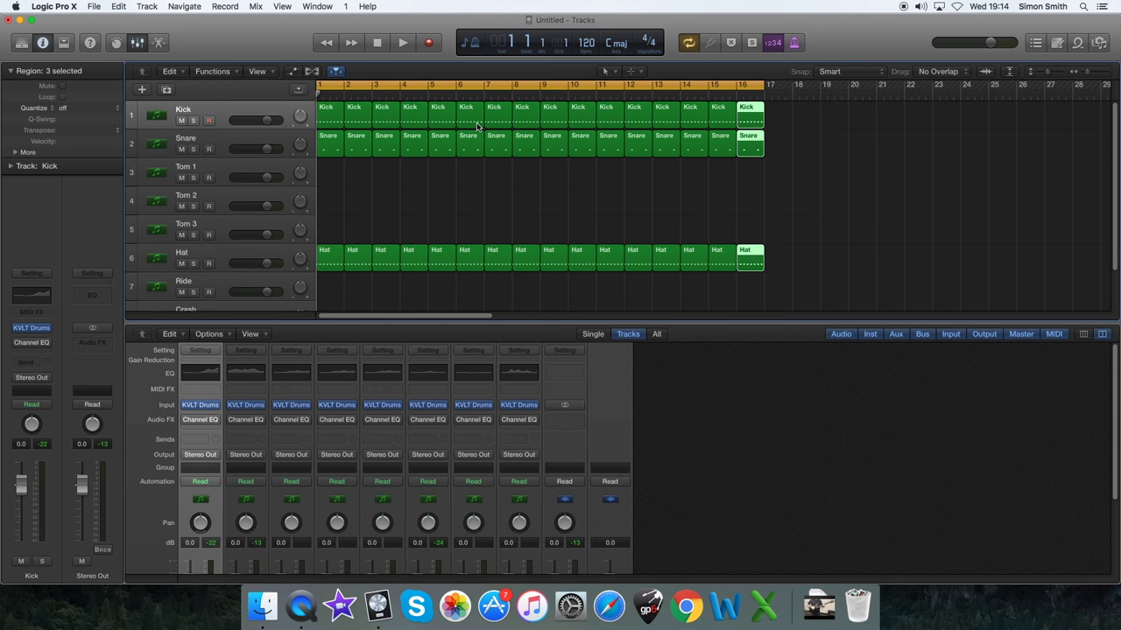
{"action": "key", "text": "space"}
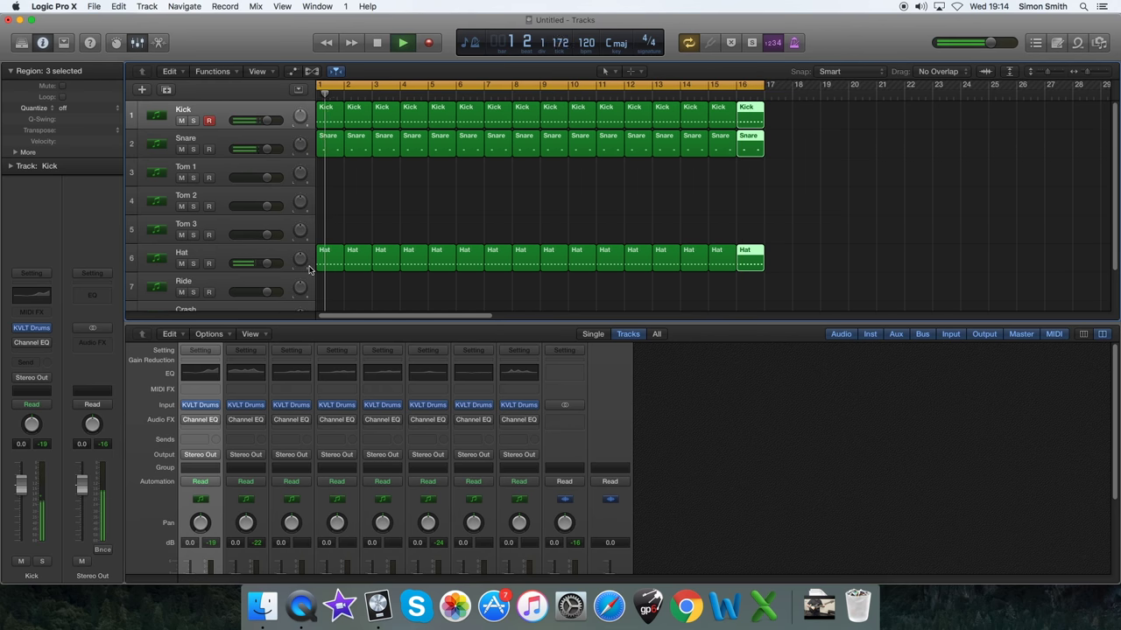
Set the Hat track's volume to -3.0 dB and the Snare track's volume to 4.7 dB.
{"action": "left_click", "coordinate": [220, 259]}
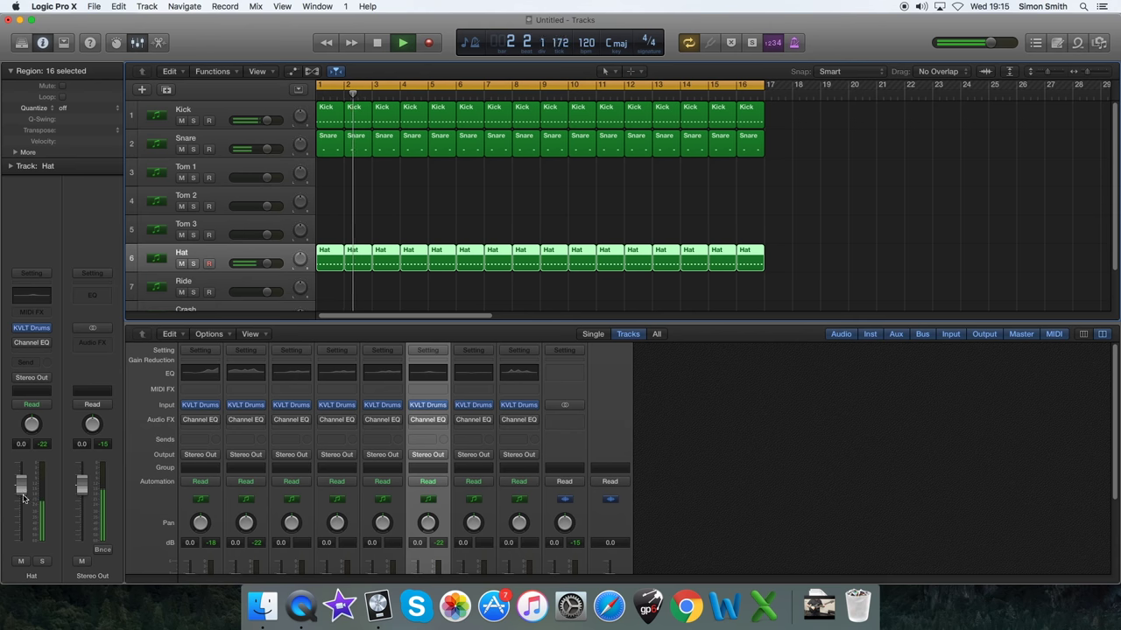
{"action": "left_click_drag", "start_coordinate": [21, 483], "coordinate": [21, 496]}
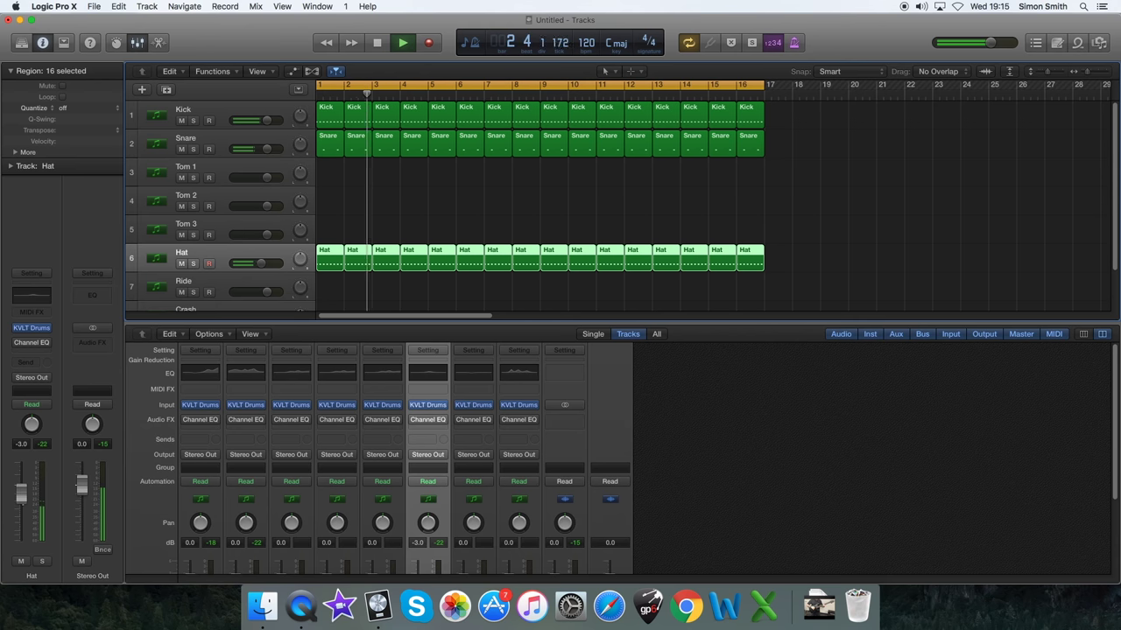
{"action": "left_click", "coordinate": [220, 143]}
{"action": "left_click_drag", "start_coordinate": [21, 485], "coordinate": [62, 435]}
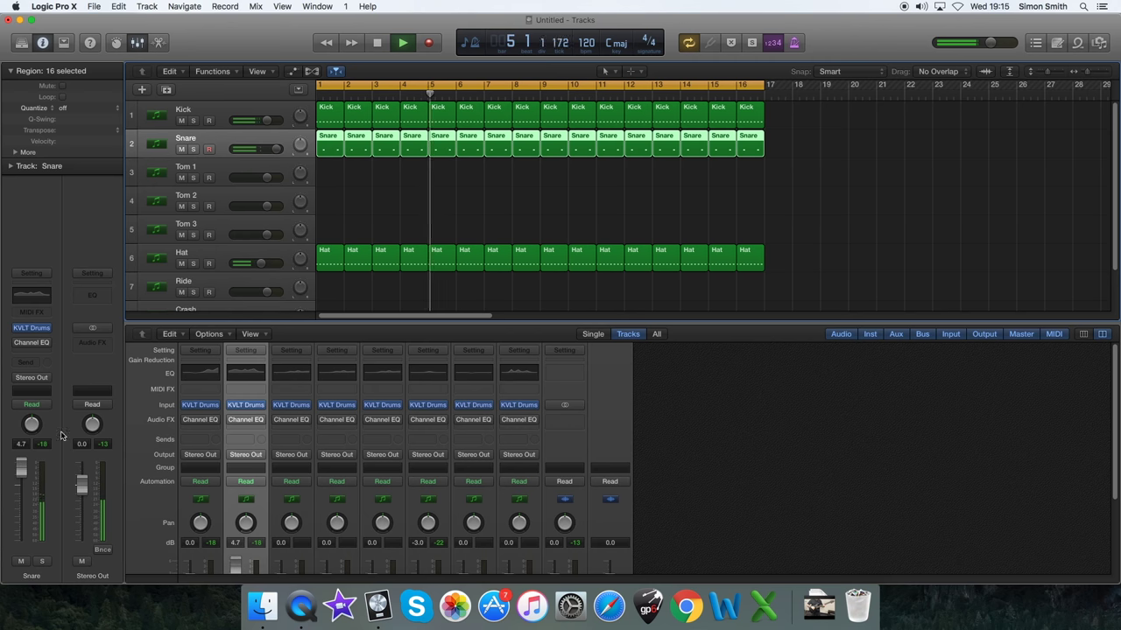
Lower the Hat track's volume to -6.8 dB and stop playback.
{"action": "left_click", "coordinate": [197, 267]}
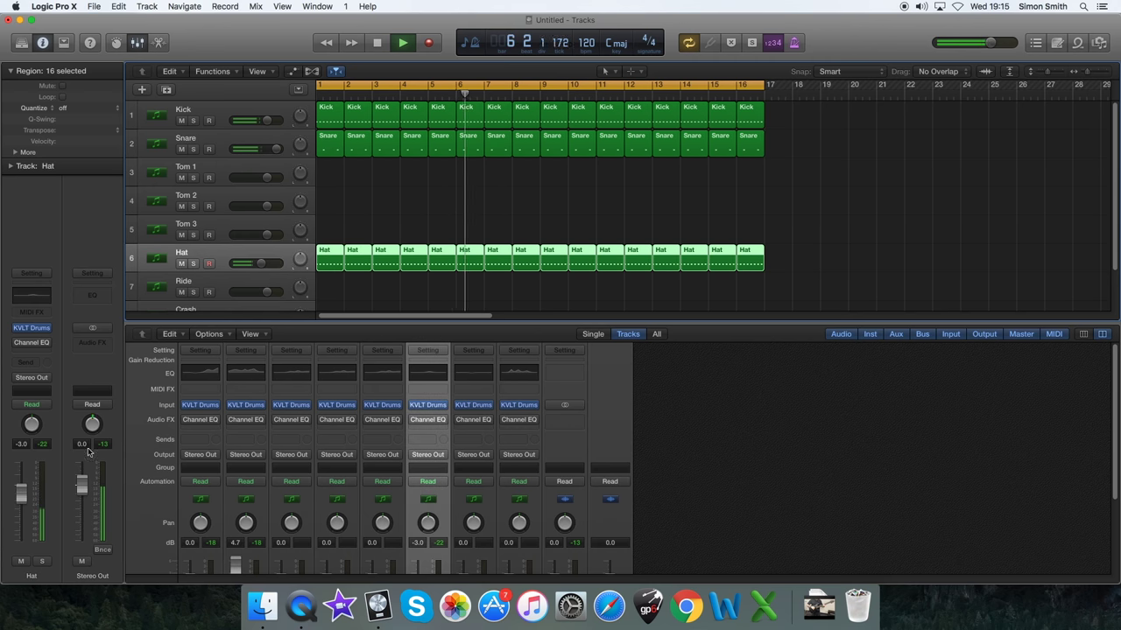
{"action": "left_click_drag", "start_coordinate": [21, 495], "coordinate": [21, 503]}
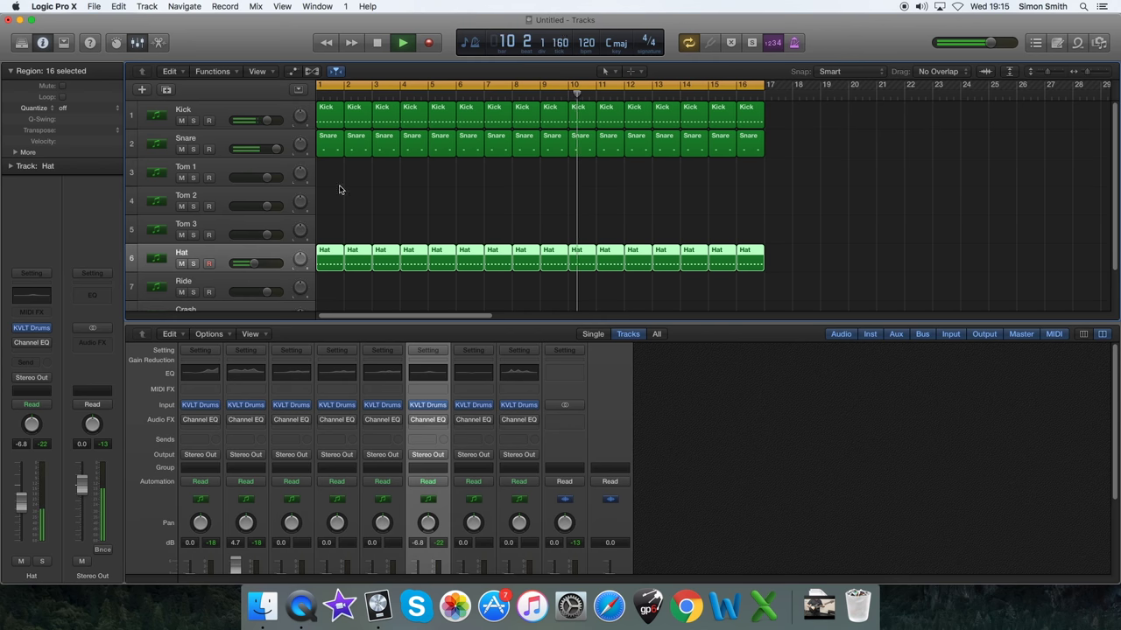
{"action": "key", "text": "space"}
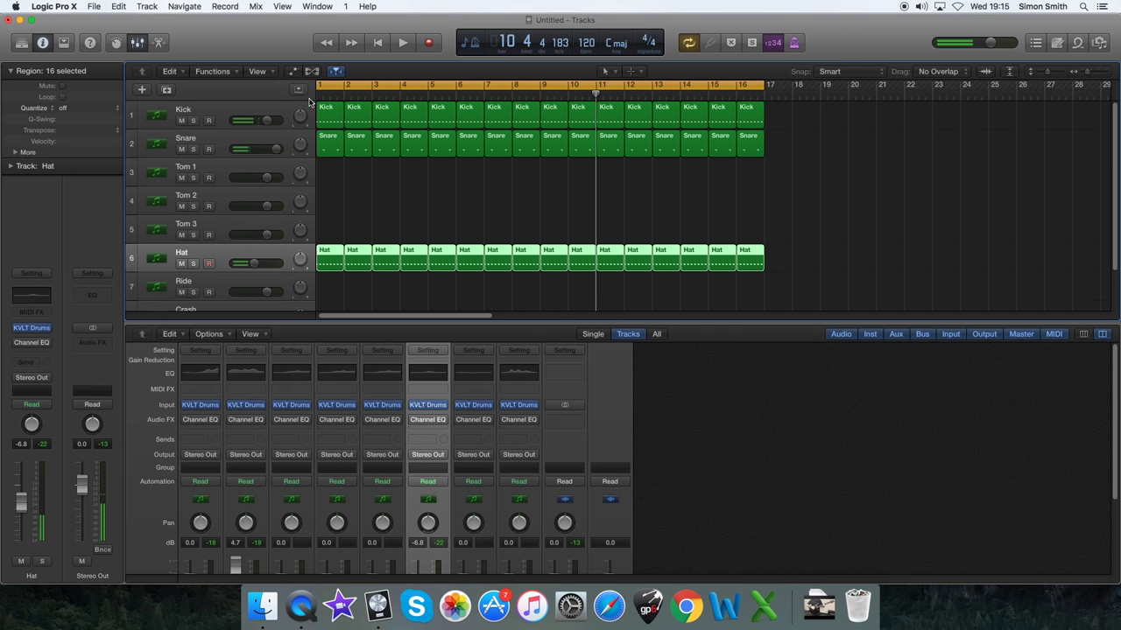
Bounce bars 1 to 17 of the project offline as a 24-bit, 44100 Hz interleaved Wave file with normalizing on.
{"action": "left_click", "coordinate": [93, 7]}
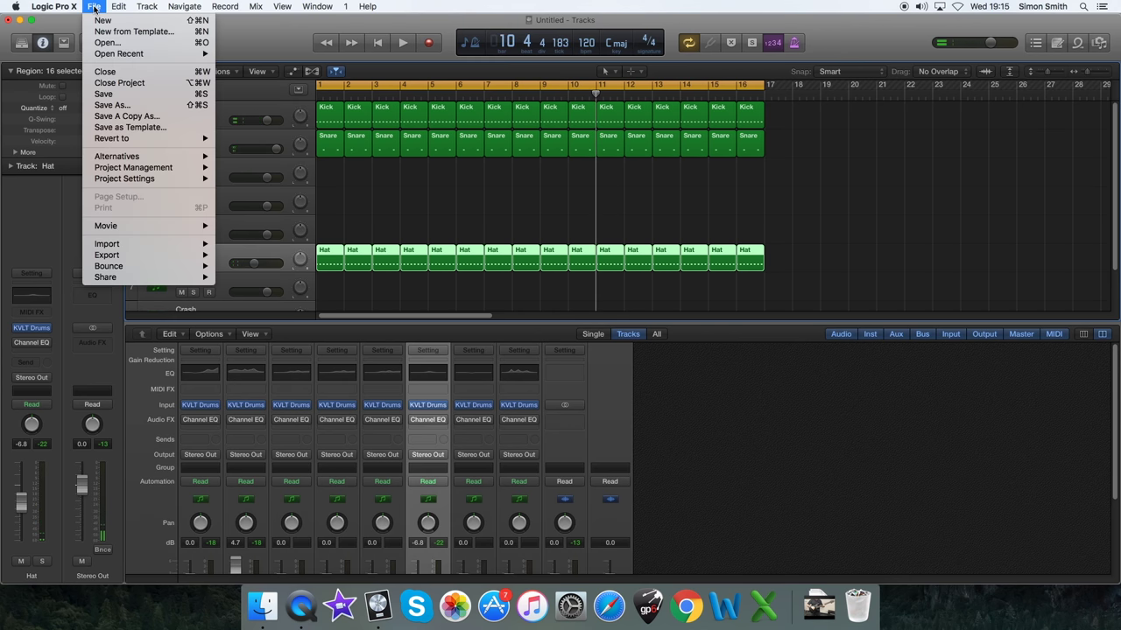
{"action": "mouse_move", "coordinate": [152, 266]}
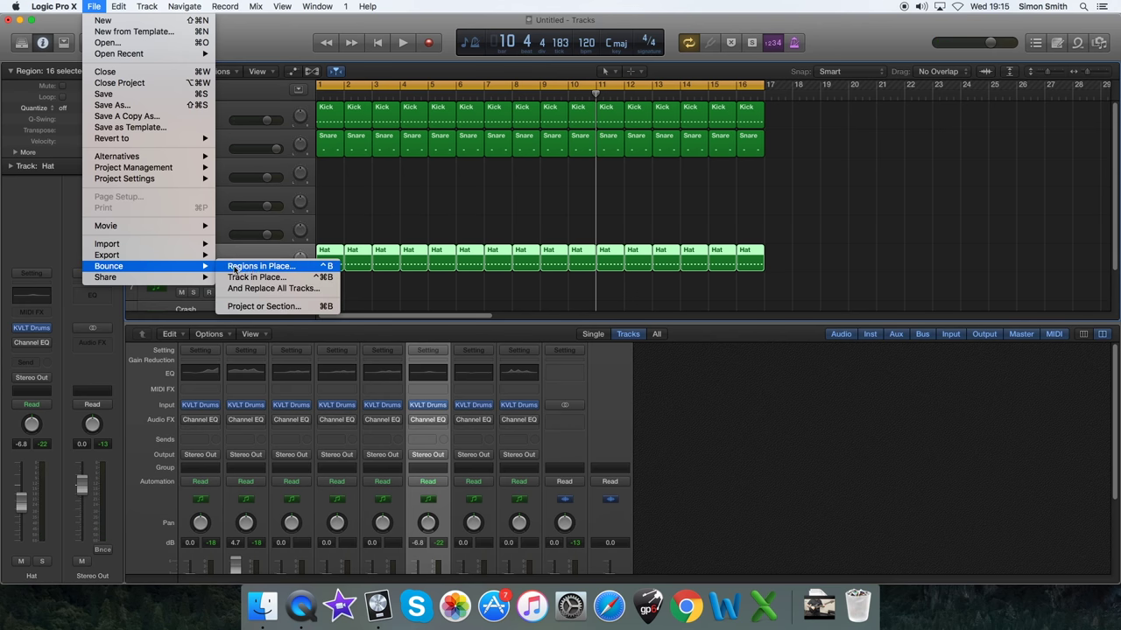
{"action": "left_click", "coordinate": [263, 306]}
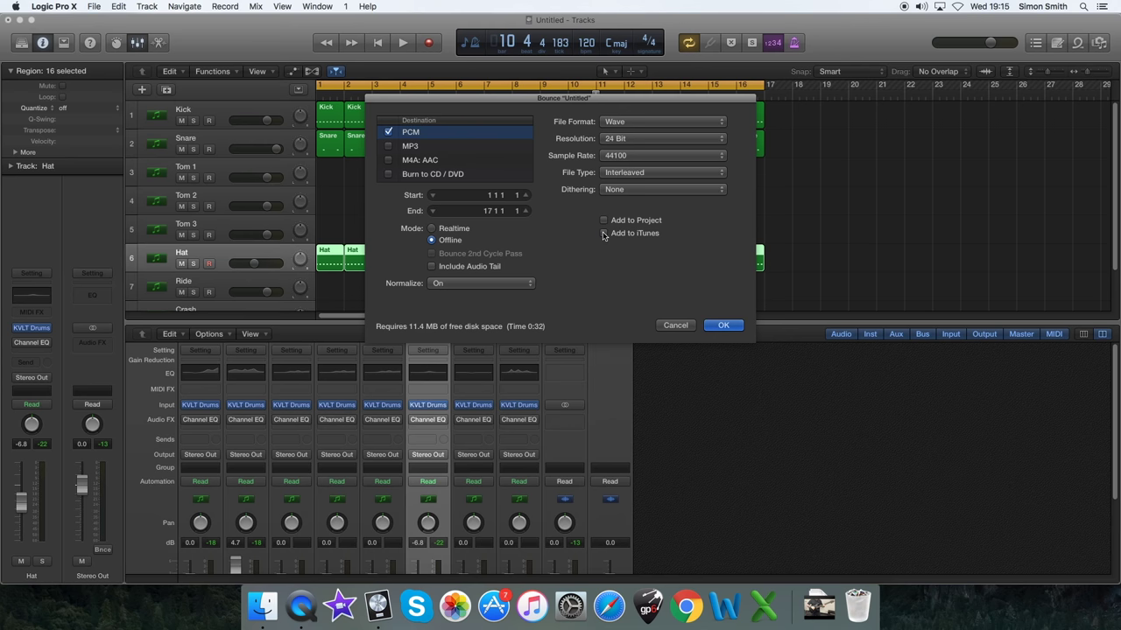
{"action": "left_click", "coordinate": [721, 325]}
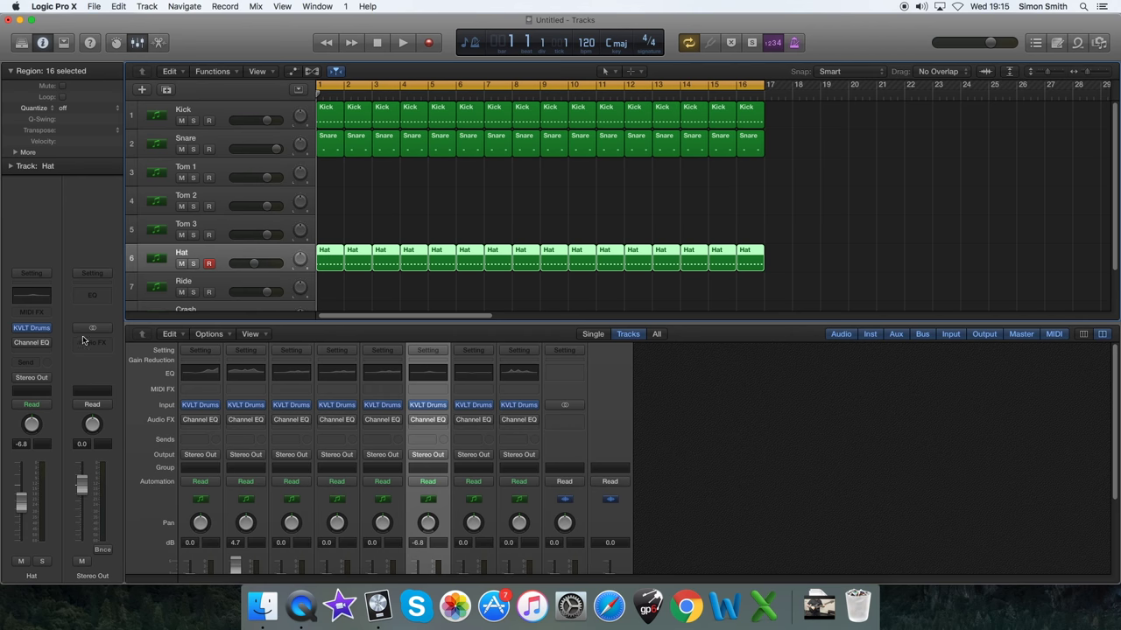
Turn the Channel EQ back on for all eight drum tracks.
{"action": "left_click", "coordinate": [185, 422]}
{"action": "left_click", "coordinate": [233, 422]}
{"action": "left_click", "coordinate": [278, 422]}
{"action": "left_click", "coordinate": [369, 421]}
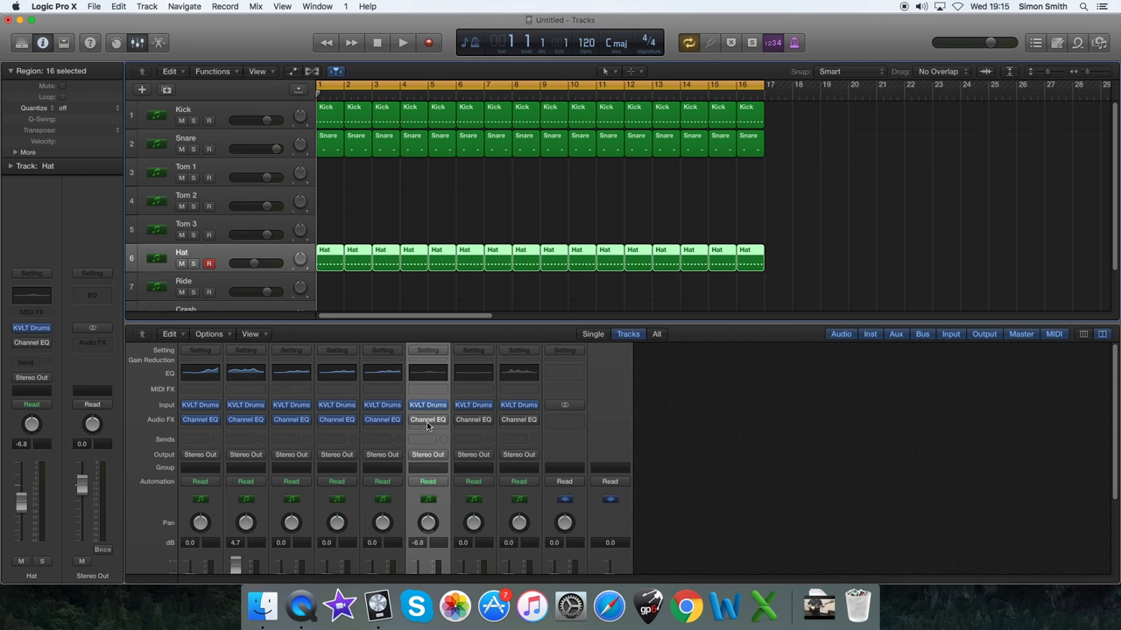
{"action": "left_click", "coordinate": [414, 421]}
{"action": "left_click", "coordinate": [460, 421]}
Play the beat with EQ while setting the Kick volume to -0.4 dB and the Snare volume to 3.0 dB.
{"action": "key", "text": "space"}
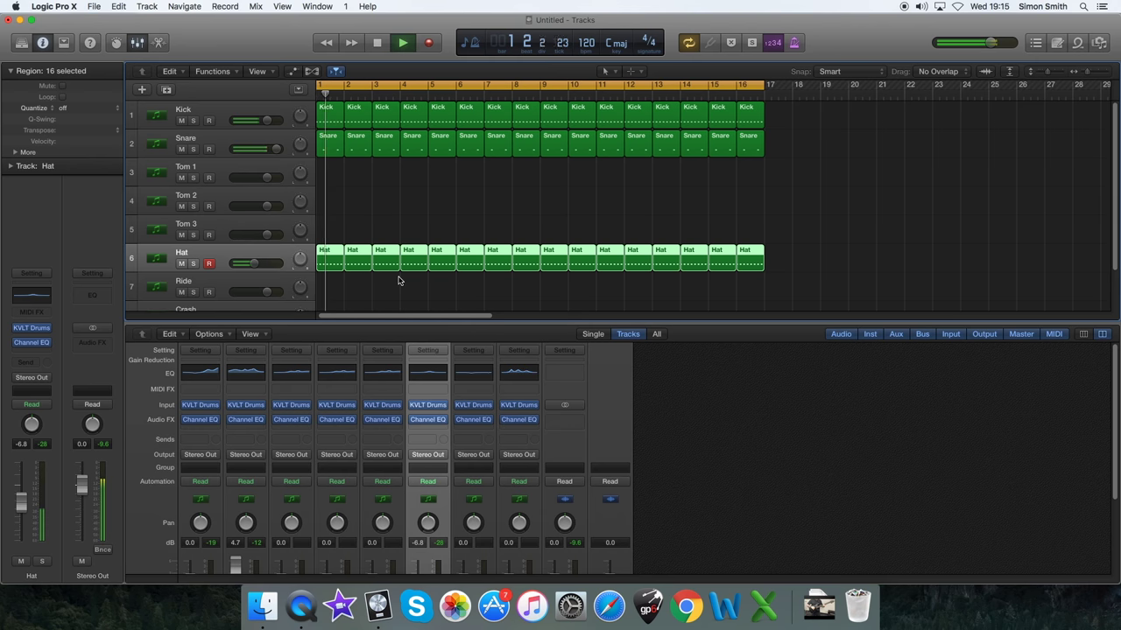
{"action": "left_click", "coordinate": [224, 120]}
{"action": "left_click_drag", "start_coordinate": [24, 492], "coordinate": [23, 494]}
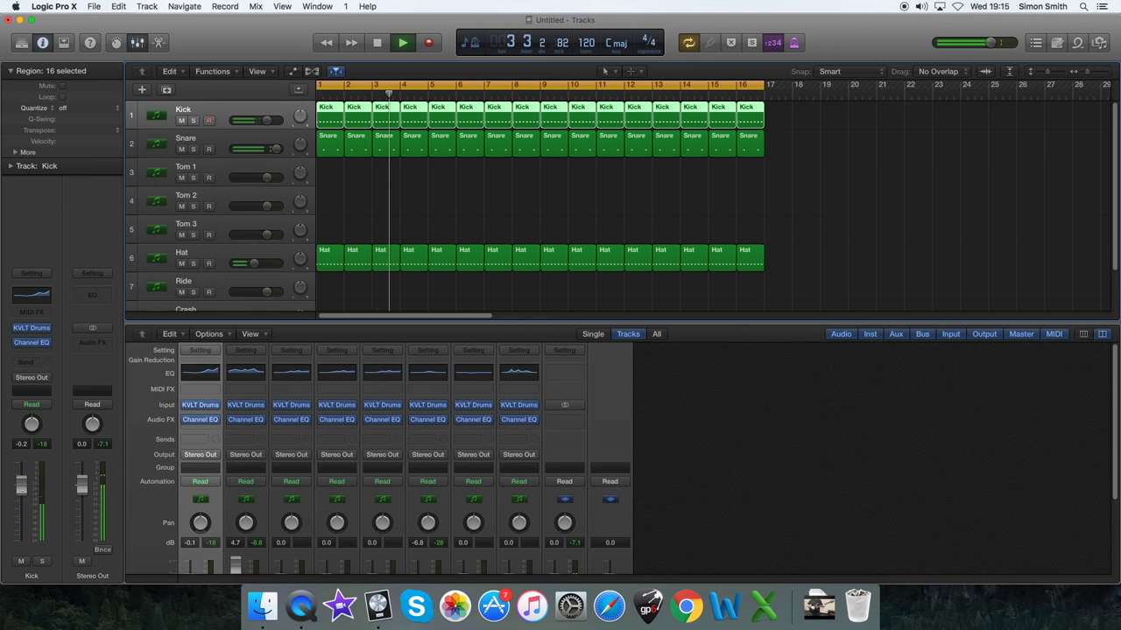
{"action": "left_click", "coordinate": [236, 155]}
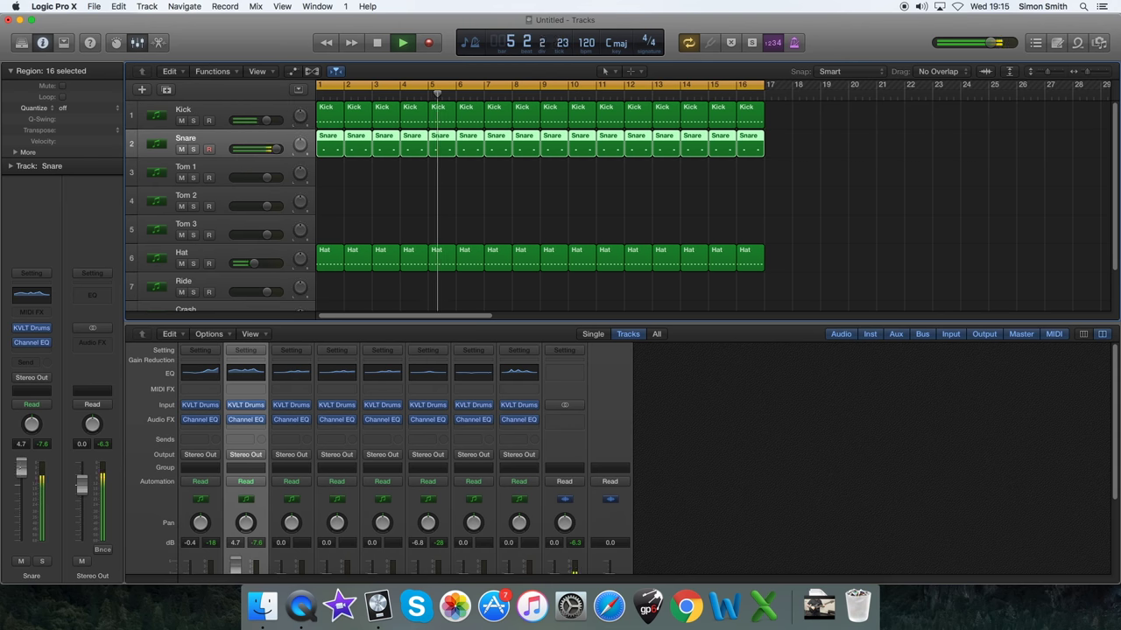
{"action": "left_click_drag", "start_coordinate": [21, 469], "coordinate": [21, 477]}
{"action": "key", "text": "space"}
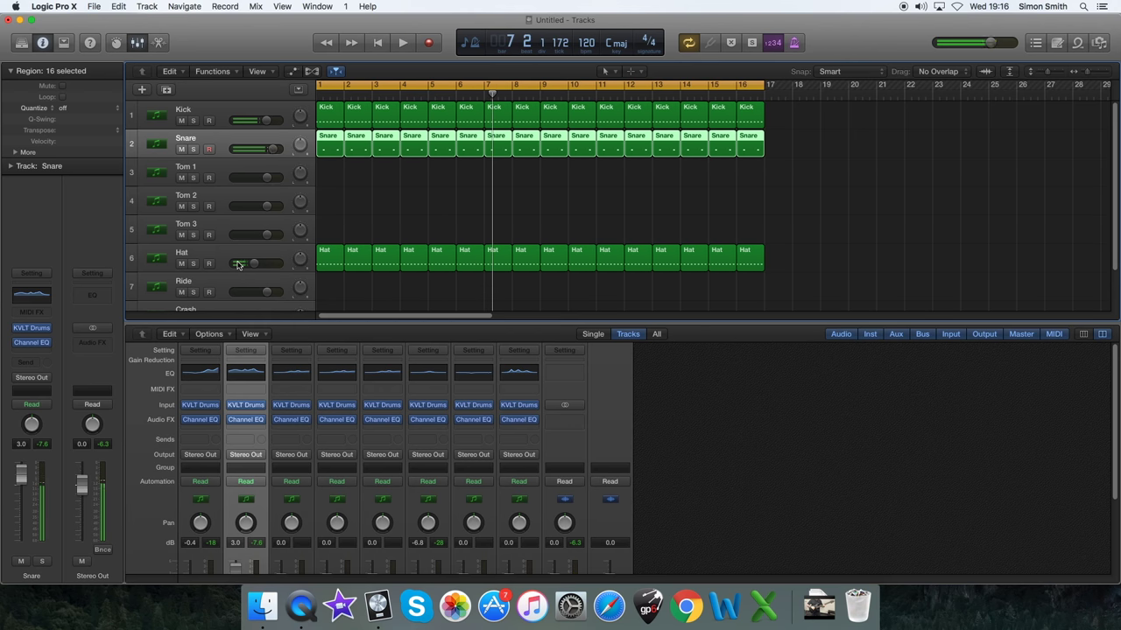
Listen to the opening bars again, stop playback and set the Hat track's volume to -5.4 dB.
{"action": "key", "text": "space"}
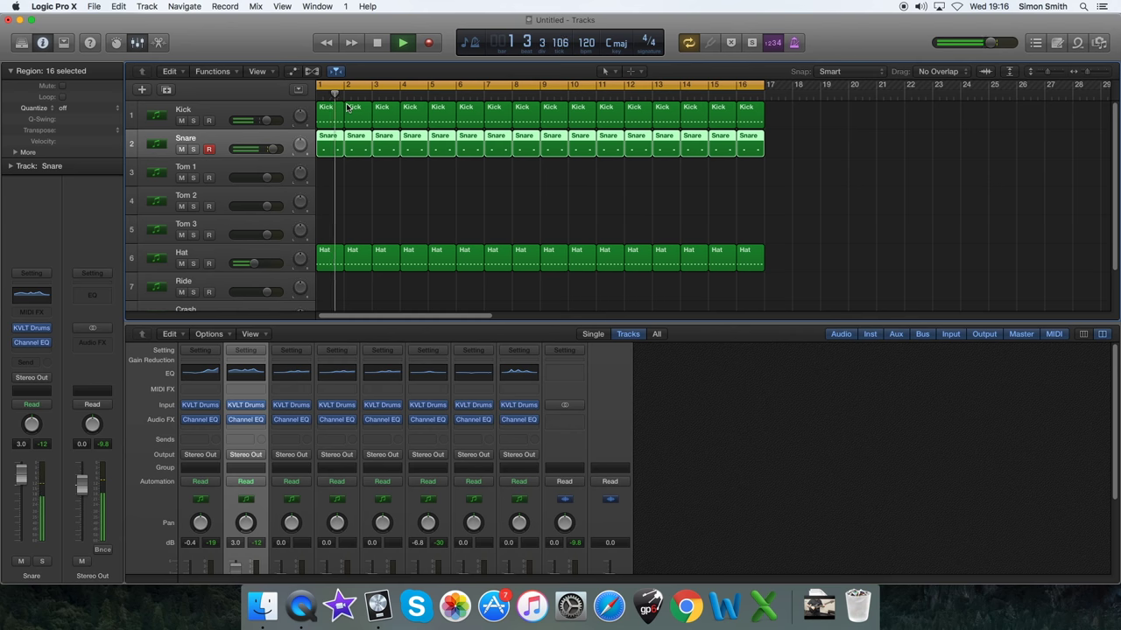
{"action": "key", "text": "space"}
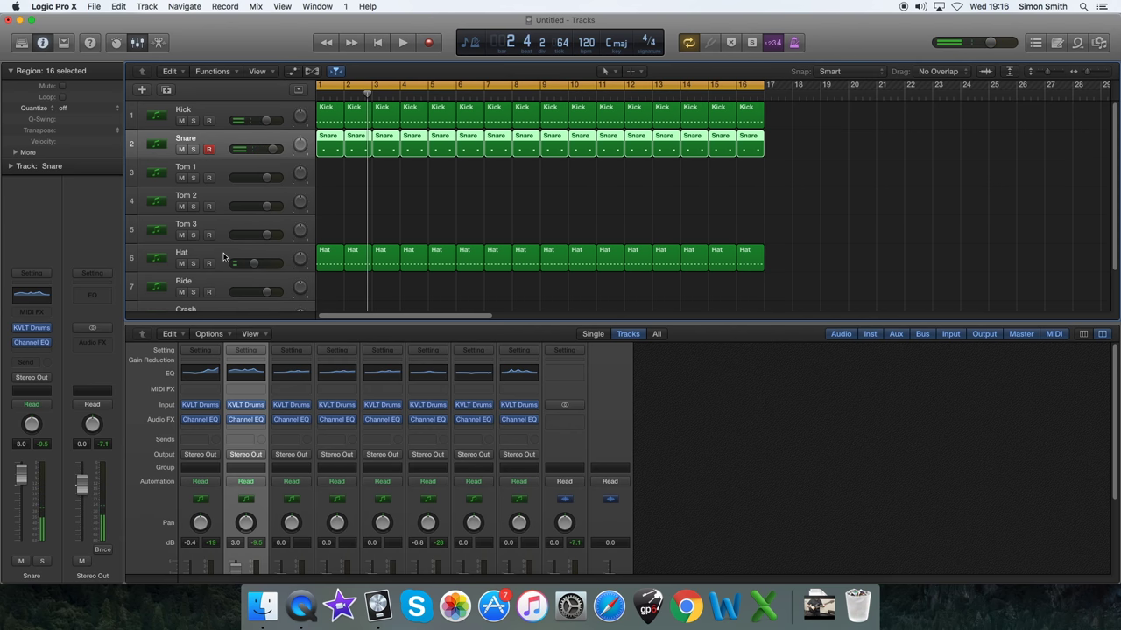
{"action": "left_click", "coordinate": [224, 257]}
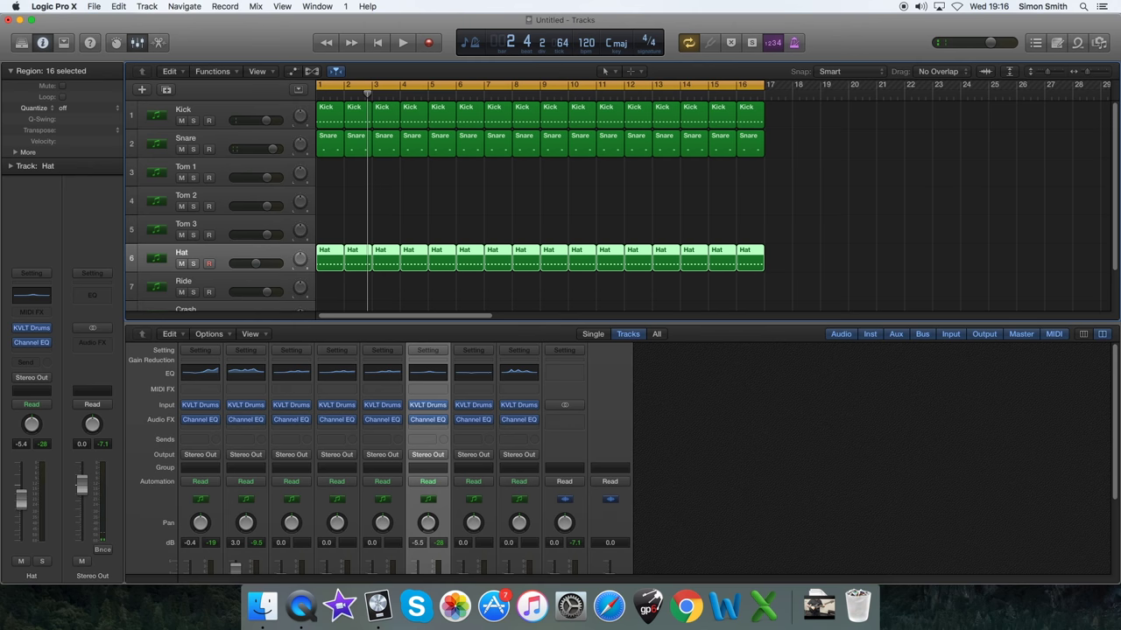
Bounce bars 1 to 17 of the project offline as a 24-bit, 44100 Hz Wave file named "With EQ".
{"action": "left_click", "coordinate": [96, 6]}
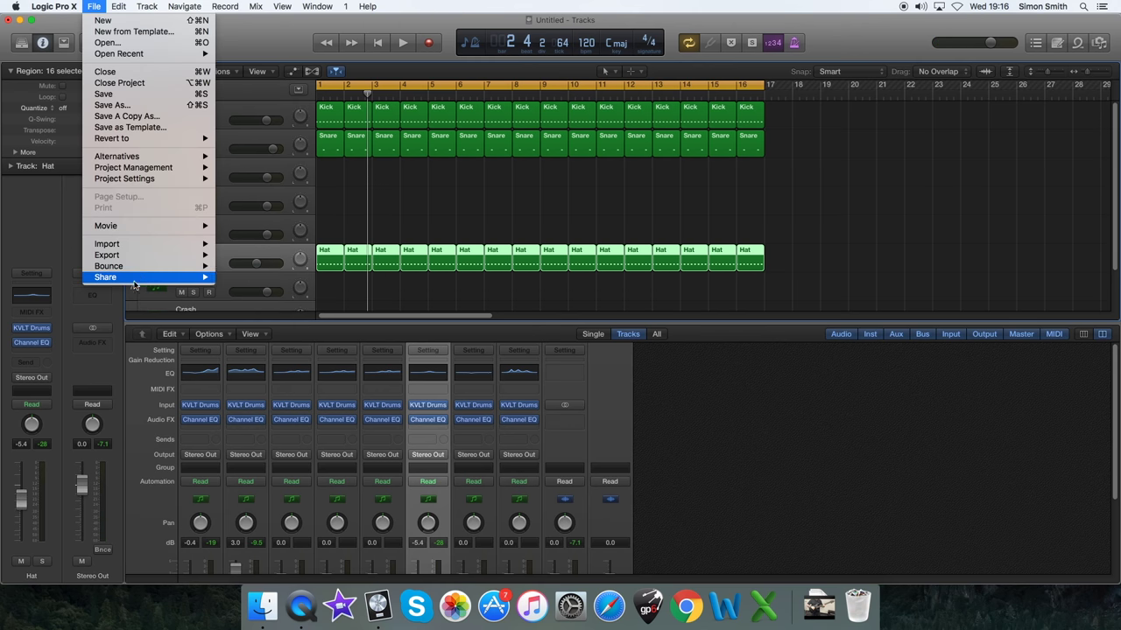
{"action": "mouse_move", "coordinate": [163, 269]}
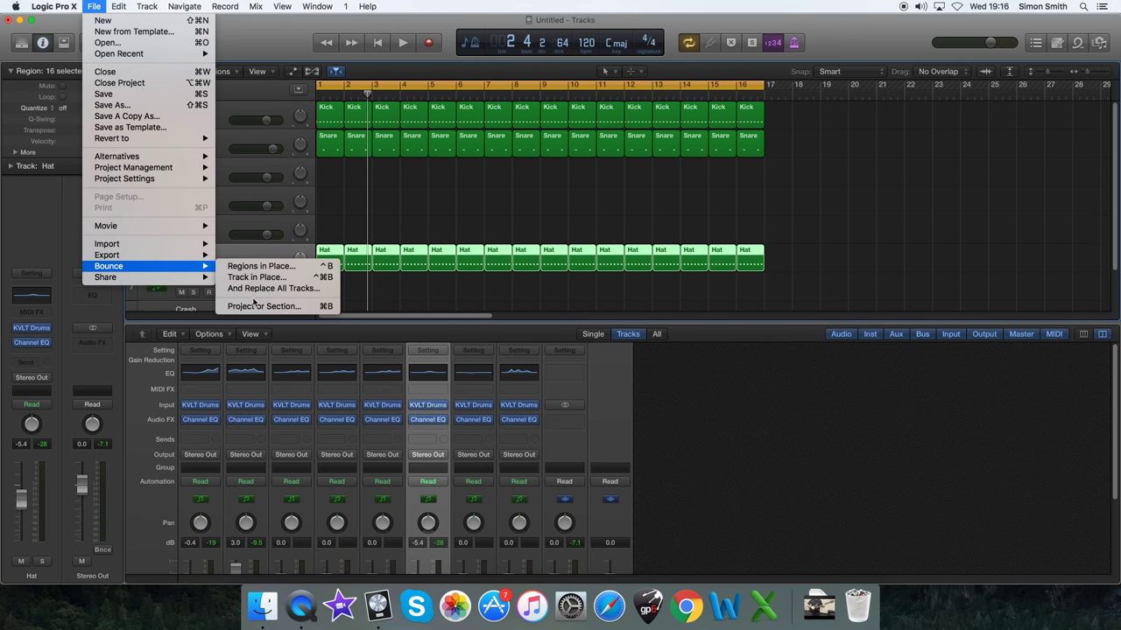
{"action": "left_click", "coordinate": [256, 308]}
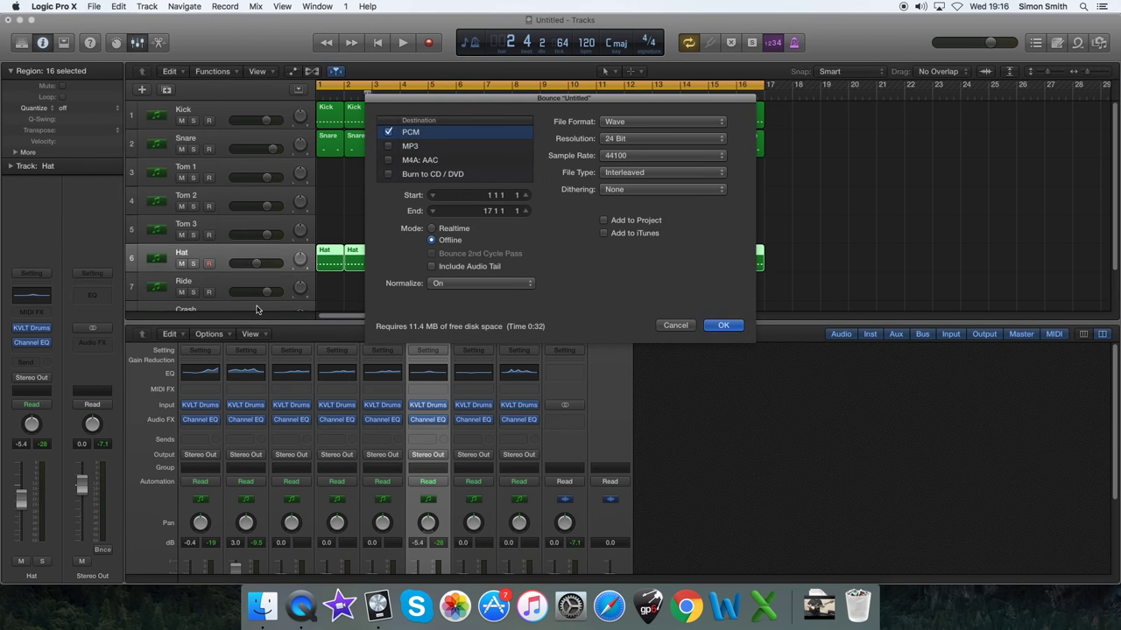
{"action": "key", "text": "Return"}
{"action": "type", "text": "With EQ"}
{"action": "key", "text": "Return"}
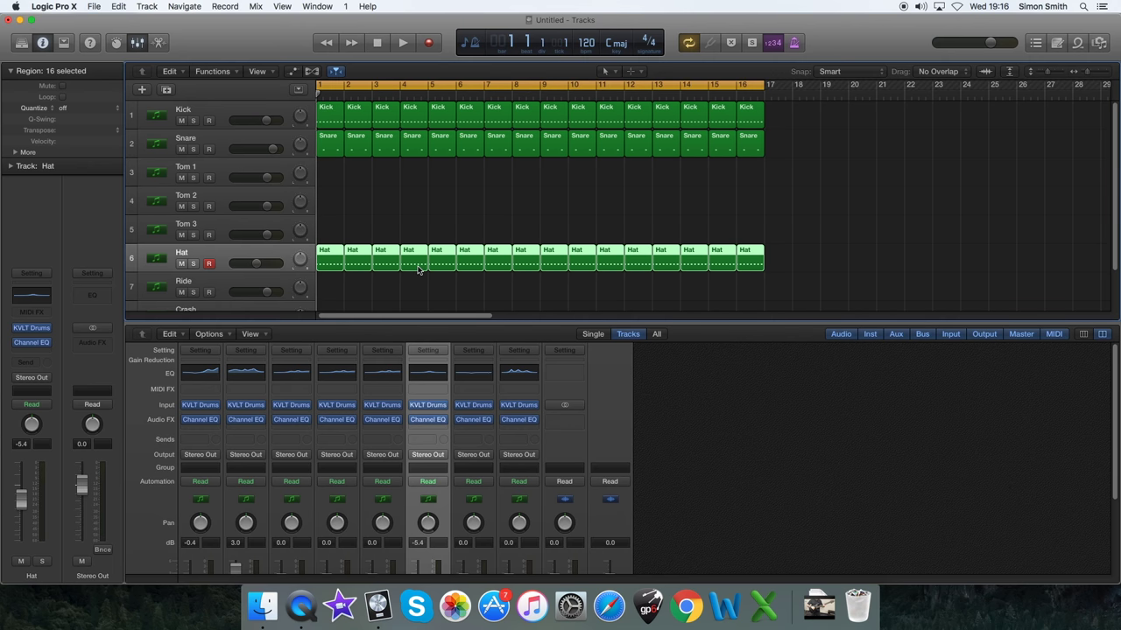
Add a Compressor to the Kick track after its Channel EQ and load the Kick preset.
{"action": "left_click", "coordinate": [227, 120]}
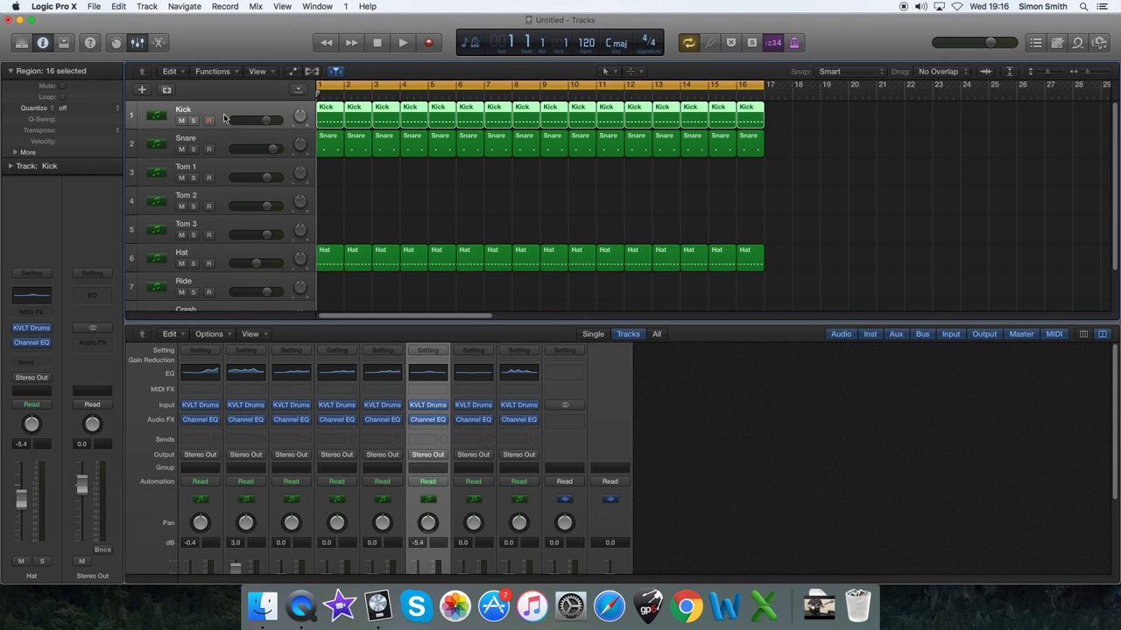
{"action": "left_click", "coordinate": [52, 352]}
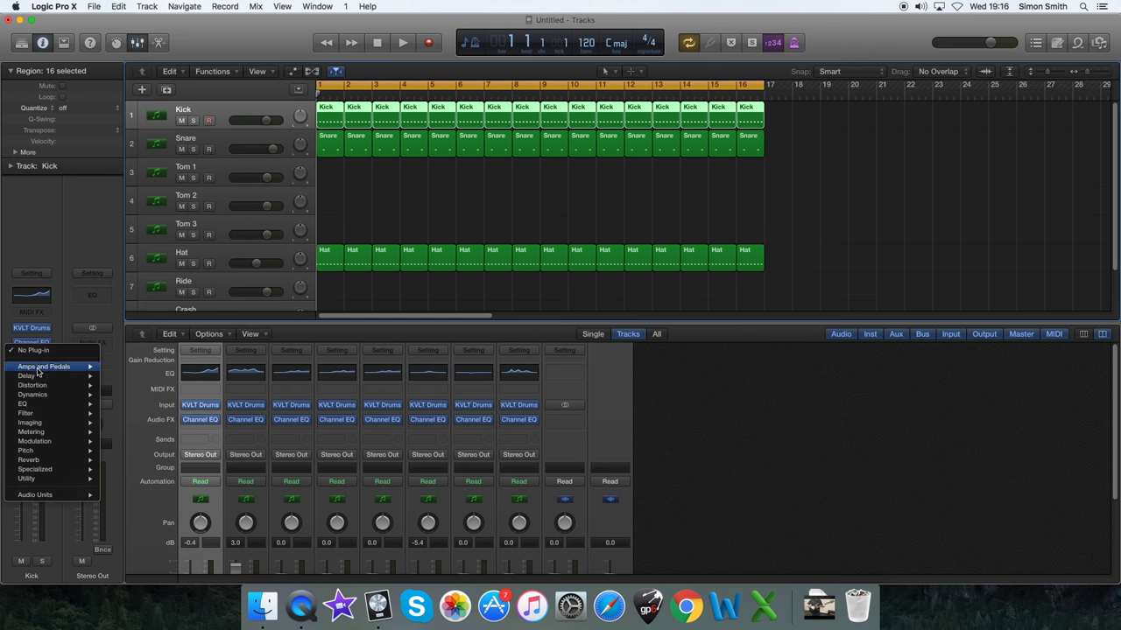
{"action": "mouse_move", "coordinate": [59, 398]}
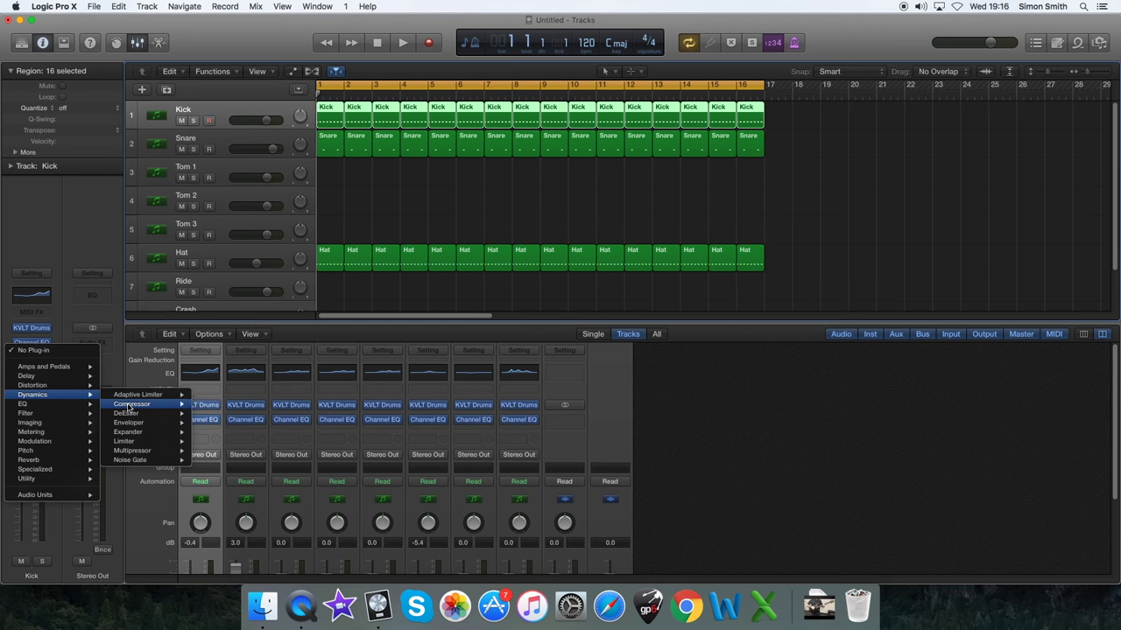
{"action": "key", "text": "Escape"}
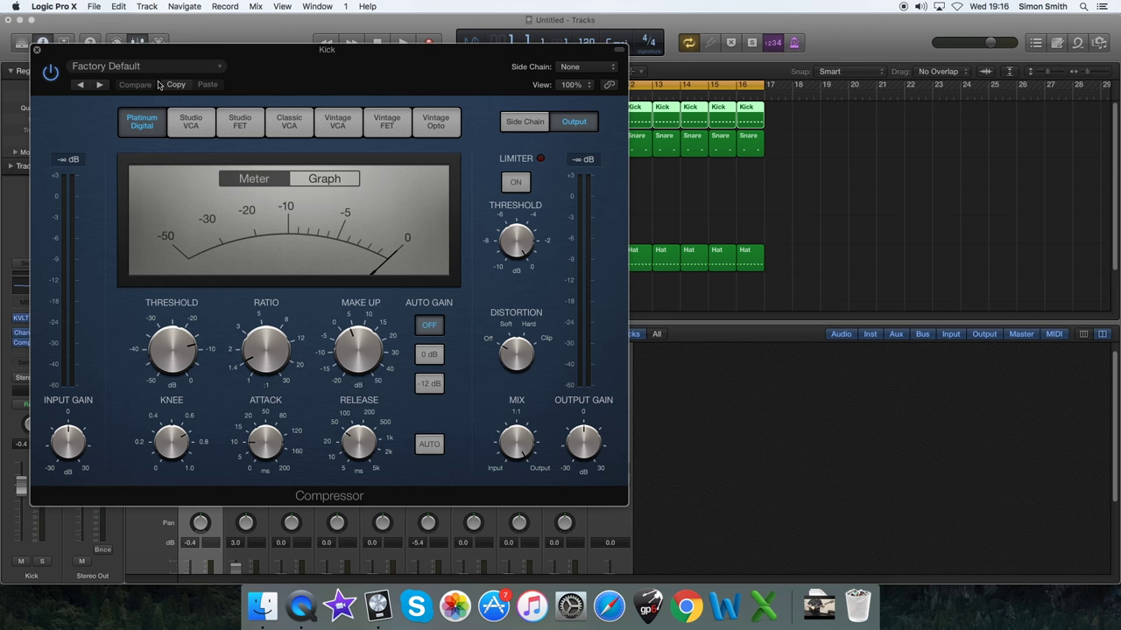
{"action": "left_click", "coordinate": [176, 68]}
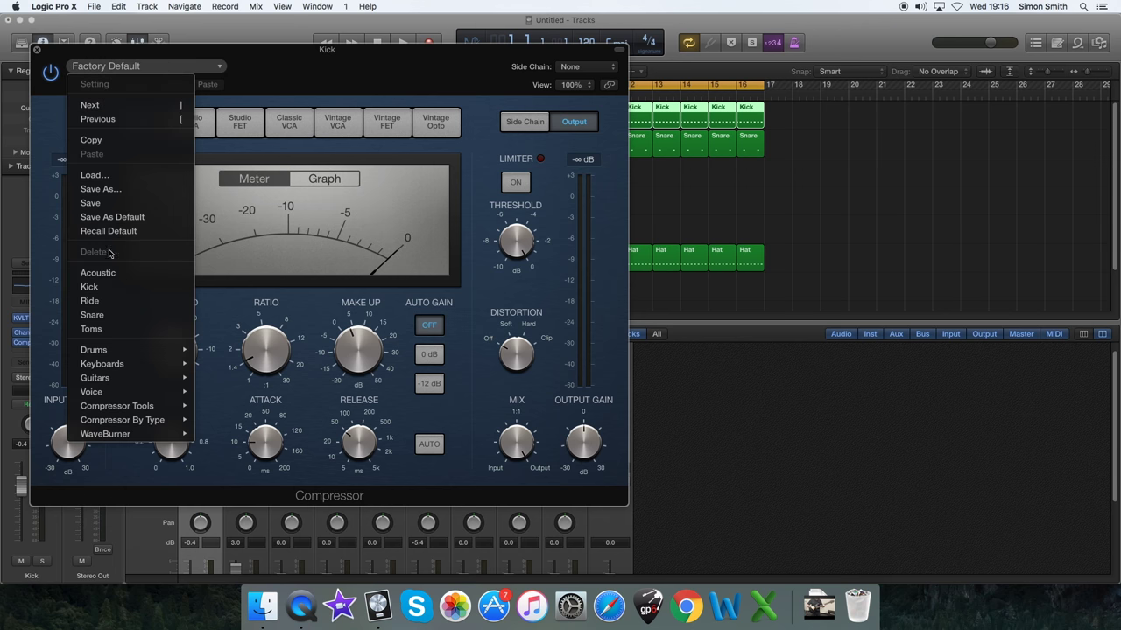
{"action": "left_click", "coordinate": [112, 290]}
Examine the Kick compressor's threshold, ratio and make-up settings, play the opening bars with it, and close the plug-in.
{"action": "mouse_move", "coordinate": [169, 380]}
{"action": "mouse_move", "coordinate": [267, 353]}
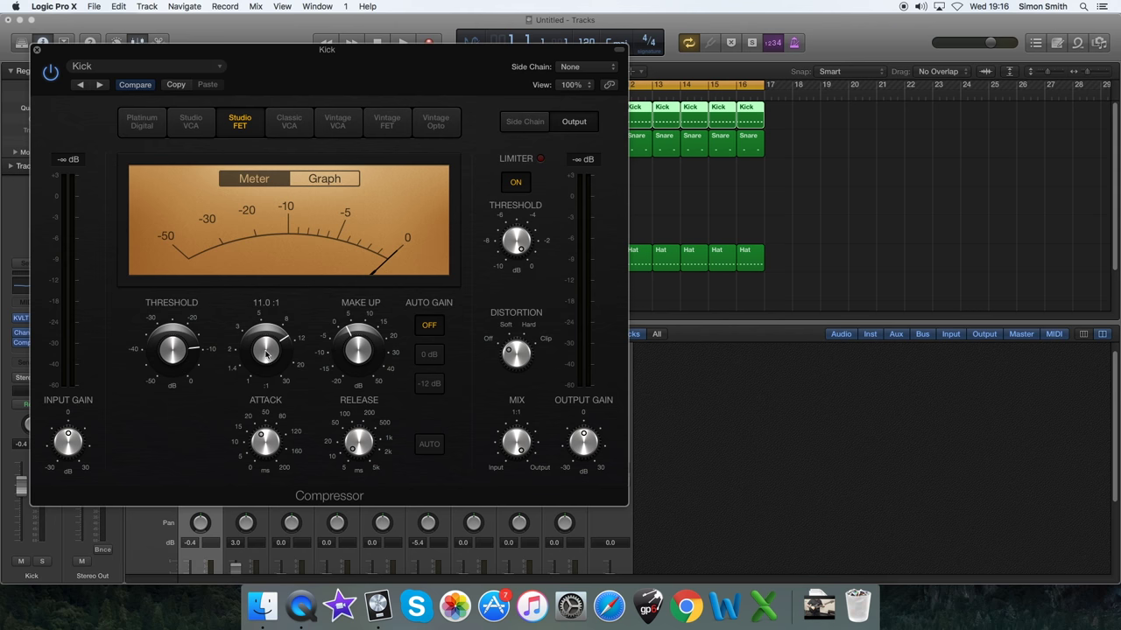
{"action": "mouse_move", "coordinate": [351, 352]}
{"action": "key", "text": "space"}
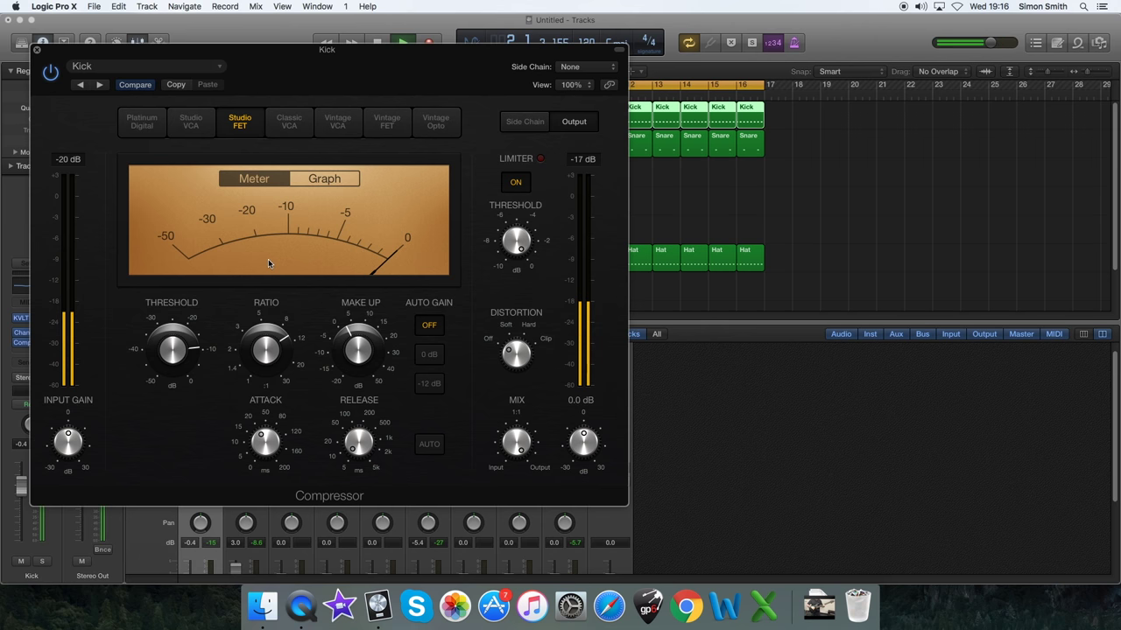
{"action": "key", "text": "space"}
{"action": "left_click", "coordinate": [36, 51]}
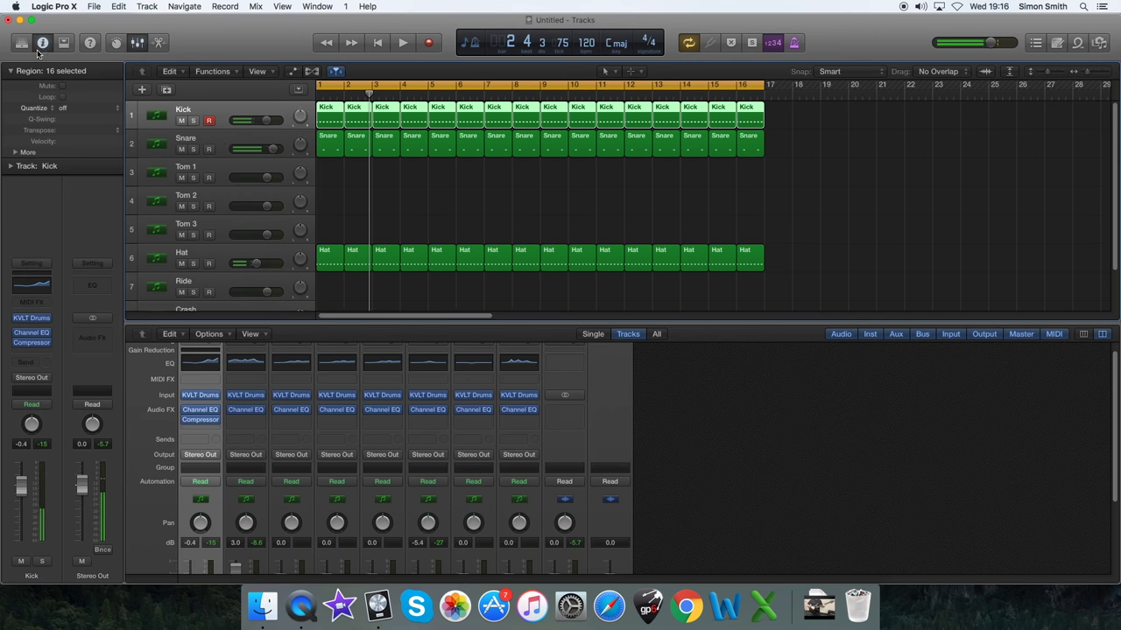
Add a Compressor to the Snare track after its Channel EQ and load the Snare preset.
{"action": "left_click", "coordinate": [218, 140]}
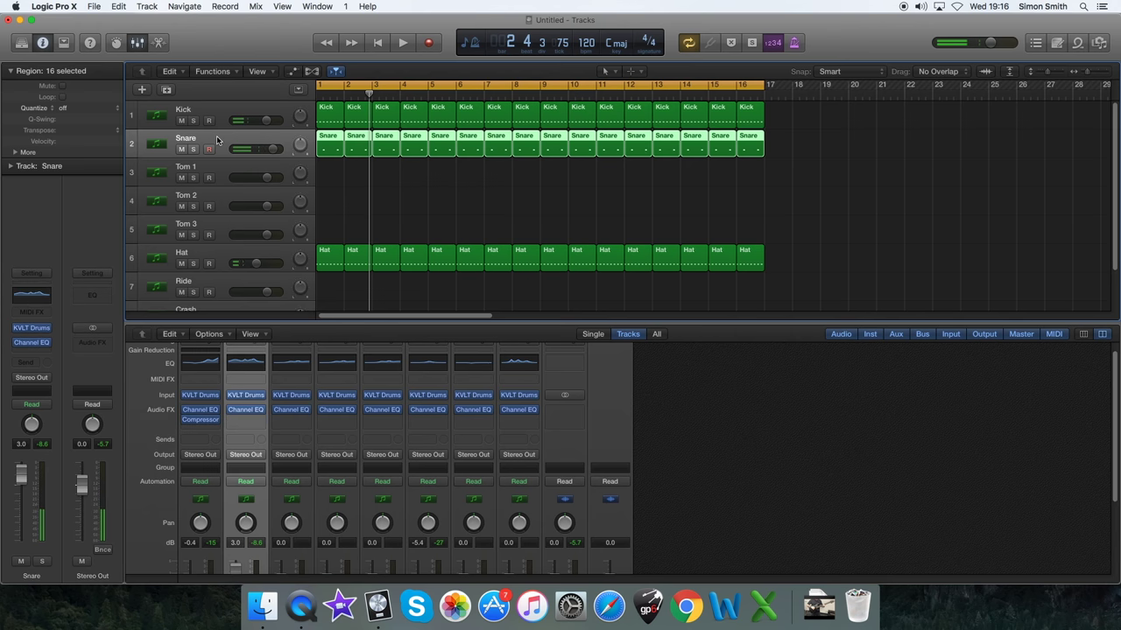
{"action": "left_click", "coordinate": [31, 352]}
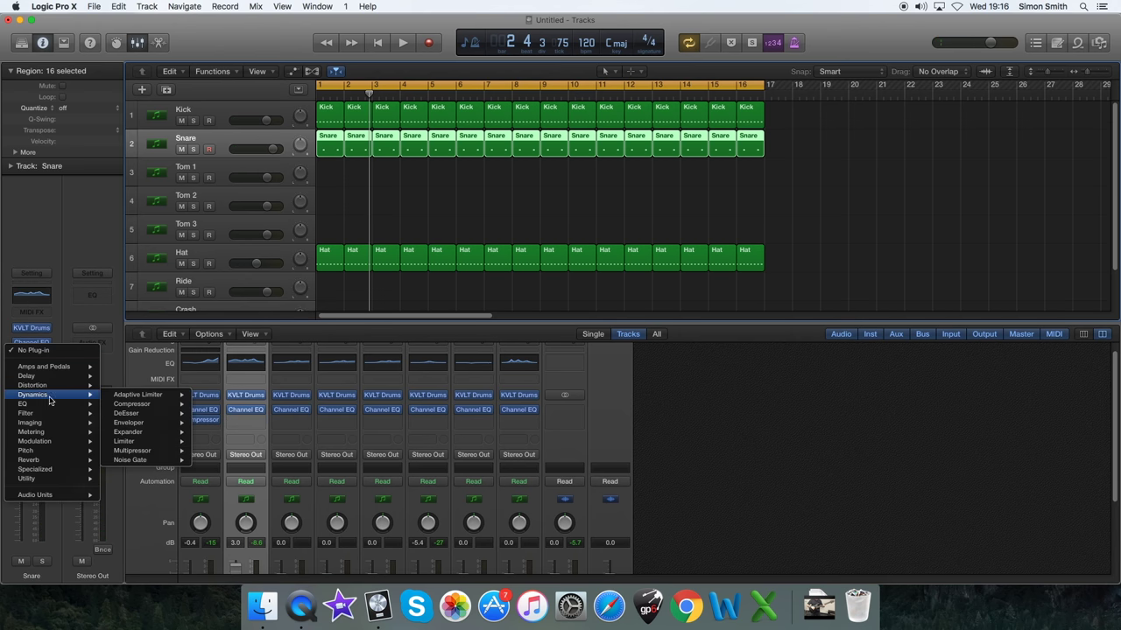
{"action": "left_click", "coordinate": [353, 291]}
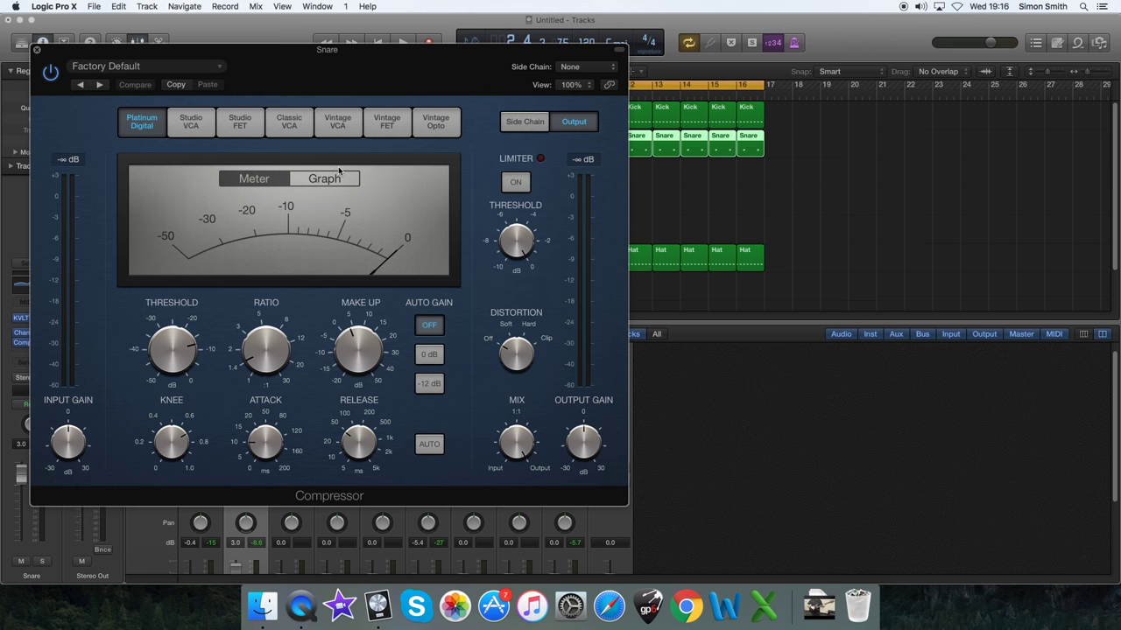
{"action": "left_click", "coordinate": [204, 67]}
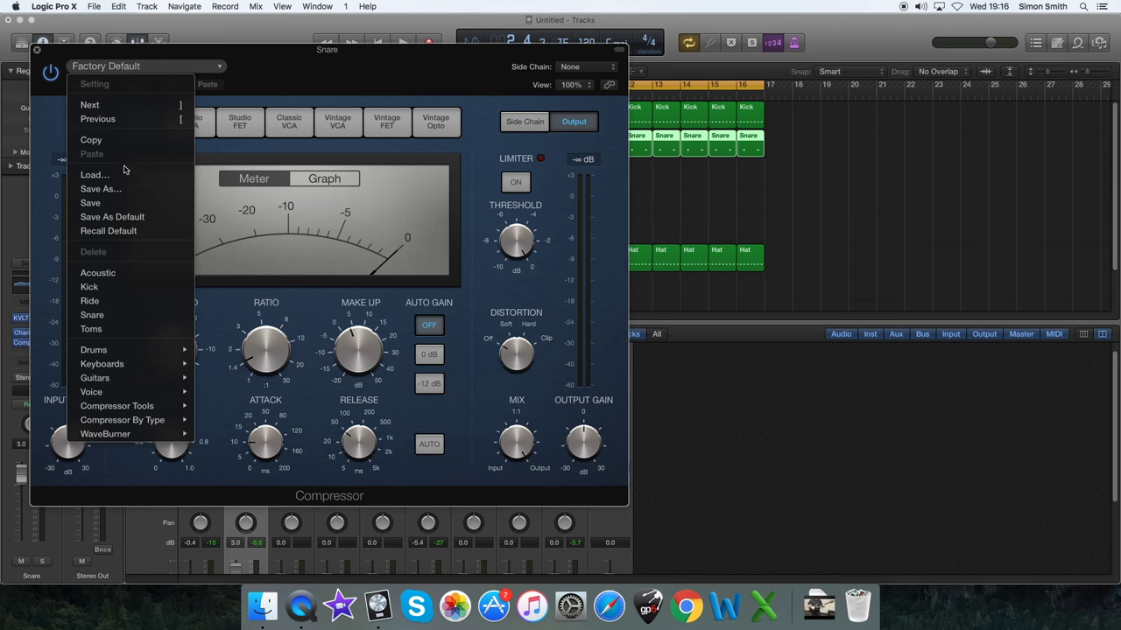
{"action": "left_click", "coordinate": [92, 314]}
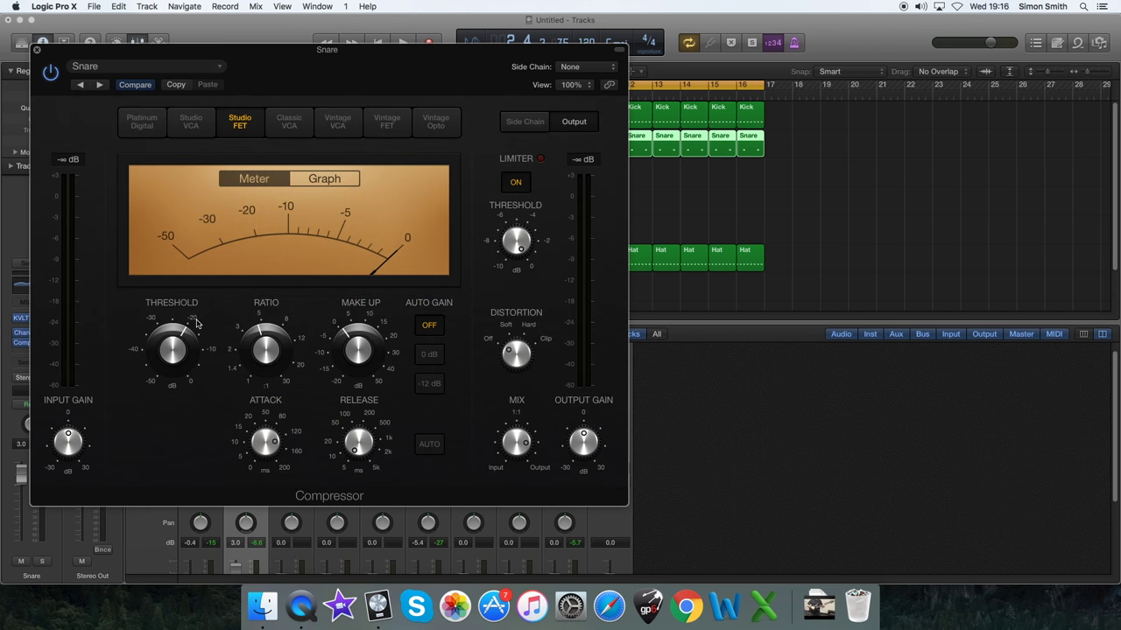
Play the beat to hear the Snare compressor, stop playback and close the plug-in.
{"action": "key", "text": "space"}
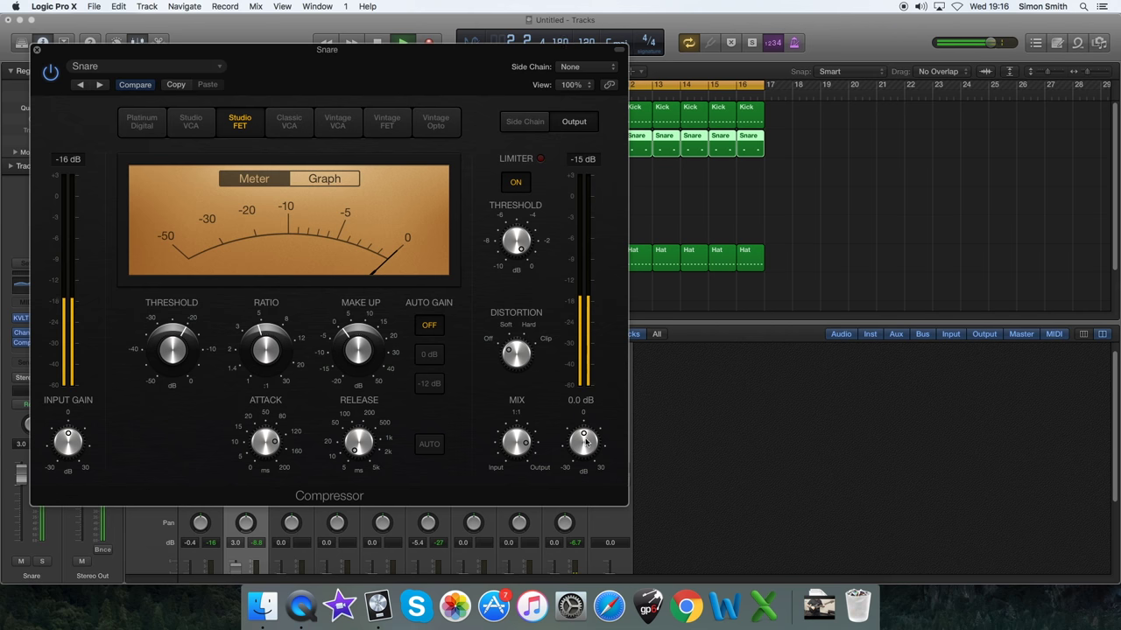
{"action": "key", "text": "space"}
{"action": "left_click", "coordinate": [37, 53]}
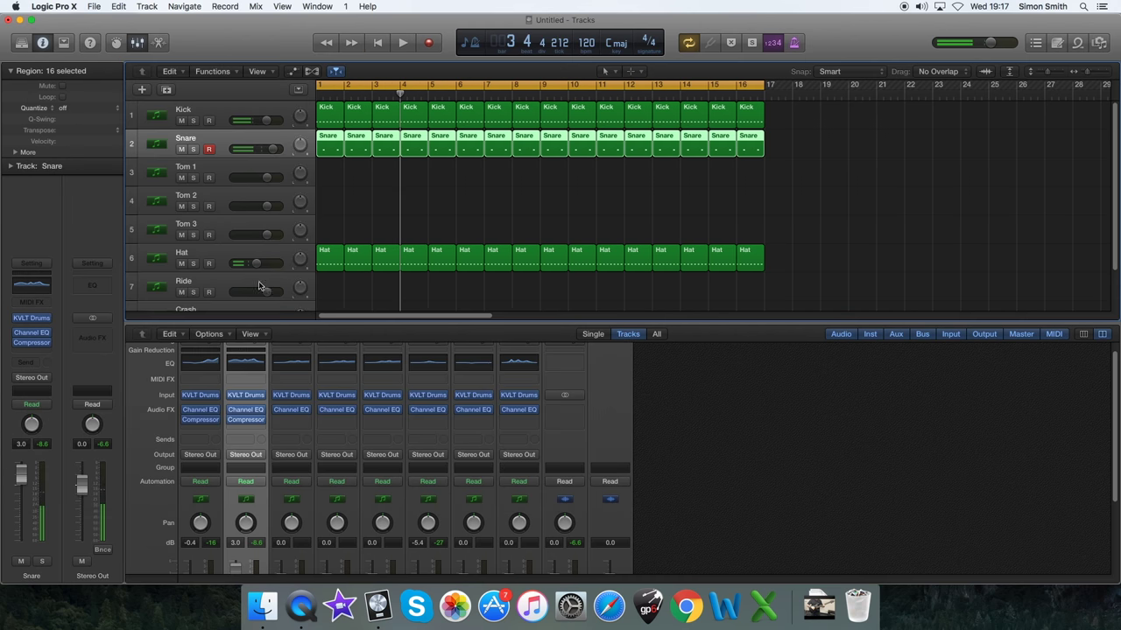
Add a Compressor to the Hat track and return the playhead to bar 1.
{"action": "left_click", "coordinate": [217, 259]}
{"action": "scroll", "coordinate": [202, 193], "scroll_direction": "down", "scroll_amount": 2}
{"action": "key", "text": "Return"}
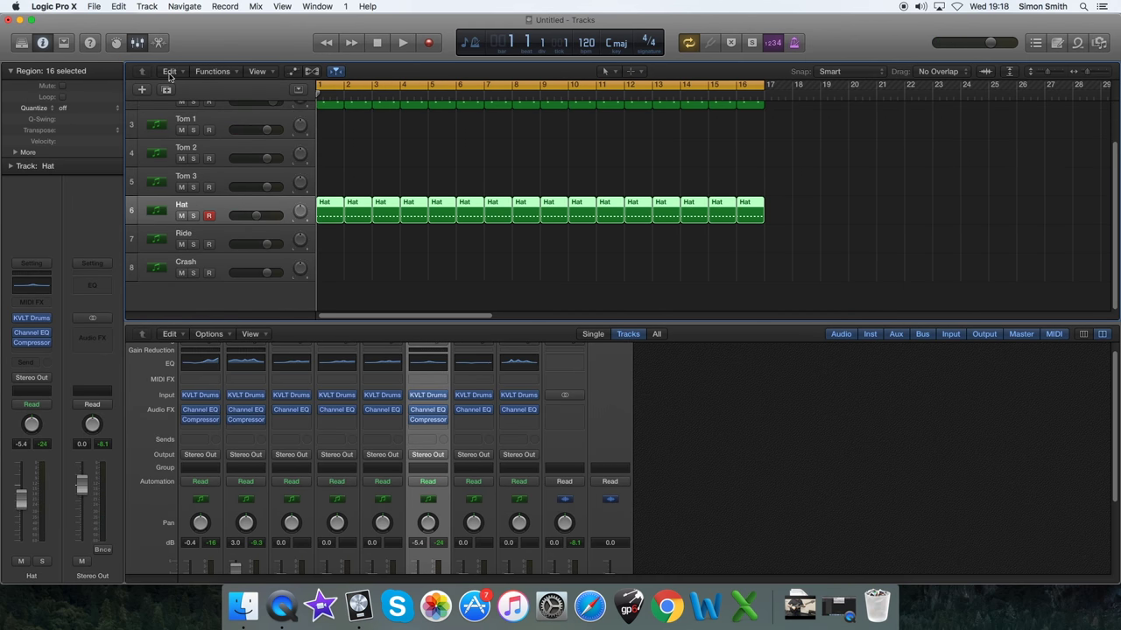
Create six audio tracks below the Crash track, with Input 2 as input and Output 1 + 2 as output.
{"action": "left_click", "coordinate": [224, 274]}
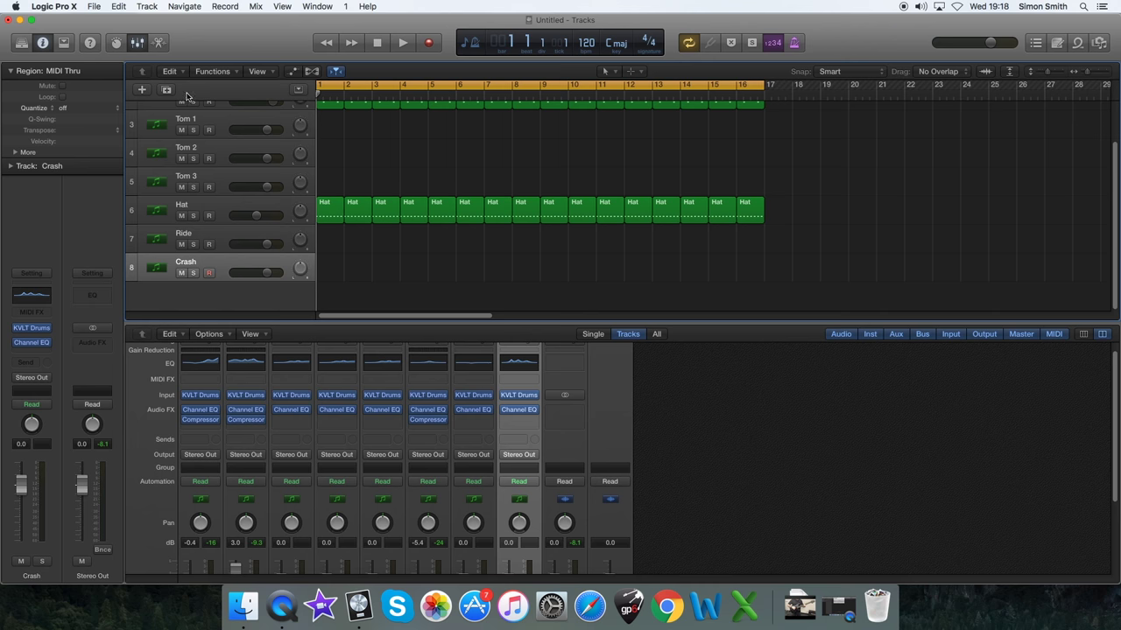
{"action": "left_click", "coordinate": [141, 89]}
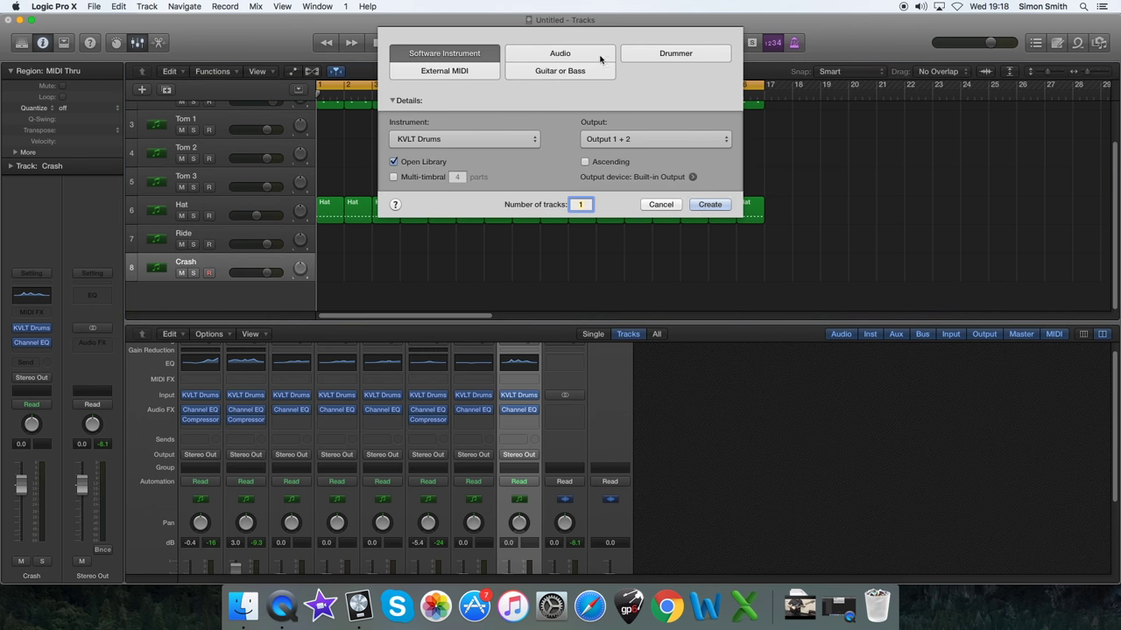
{"action": "left_click", "coordinate": [601, 58]}
{"action": "type", "text": "6"}
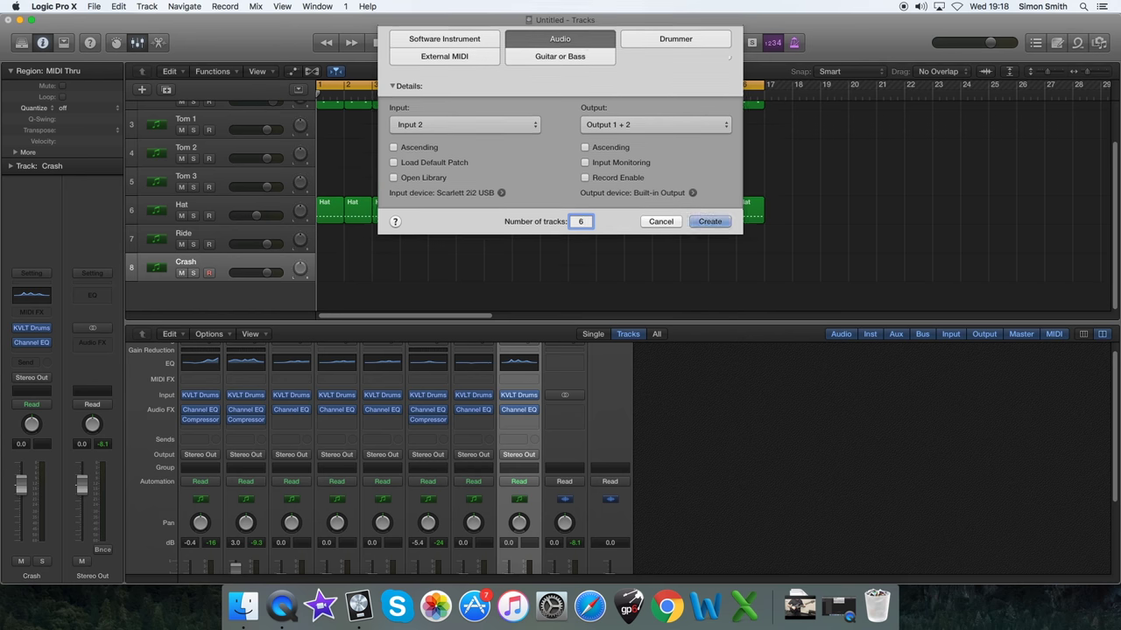
{"action": "key", "text": "Return"}
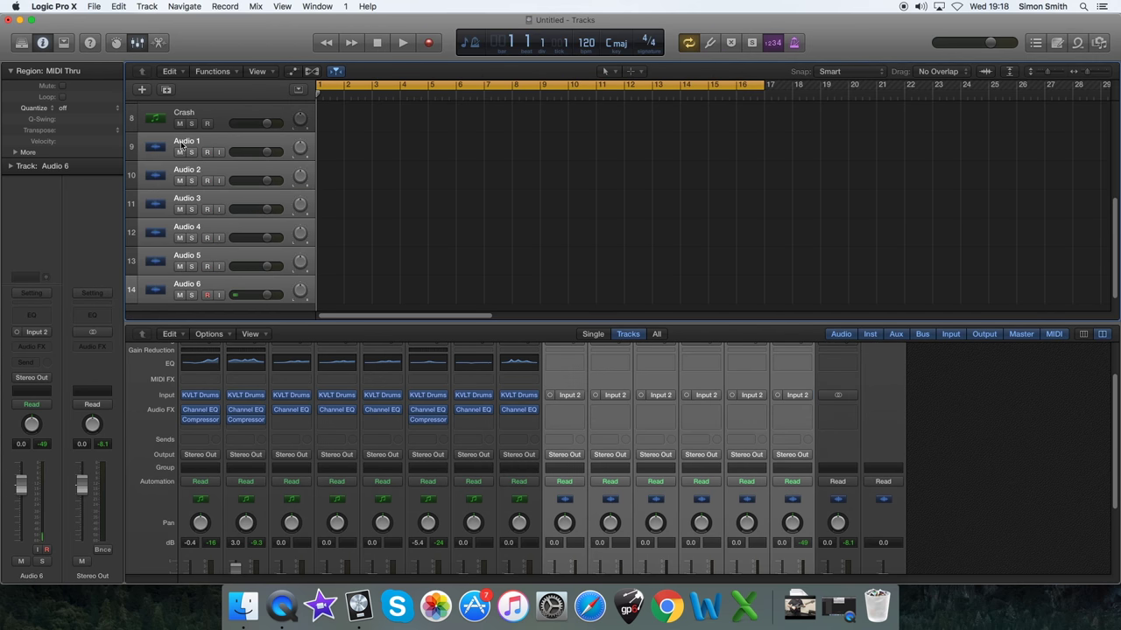
Rename the first four new audio tracks as G1, G2, G3 and G4.
{"action": "double_click", "coordinate": [181, 141]}
{"action": "type", "text": "G1"}
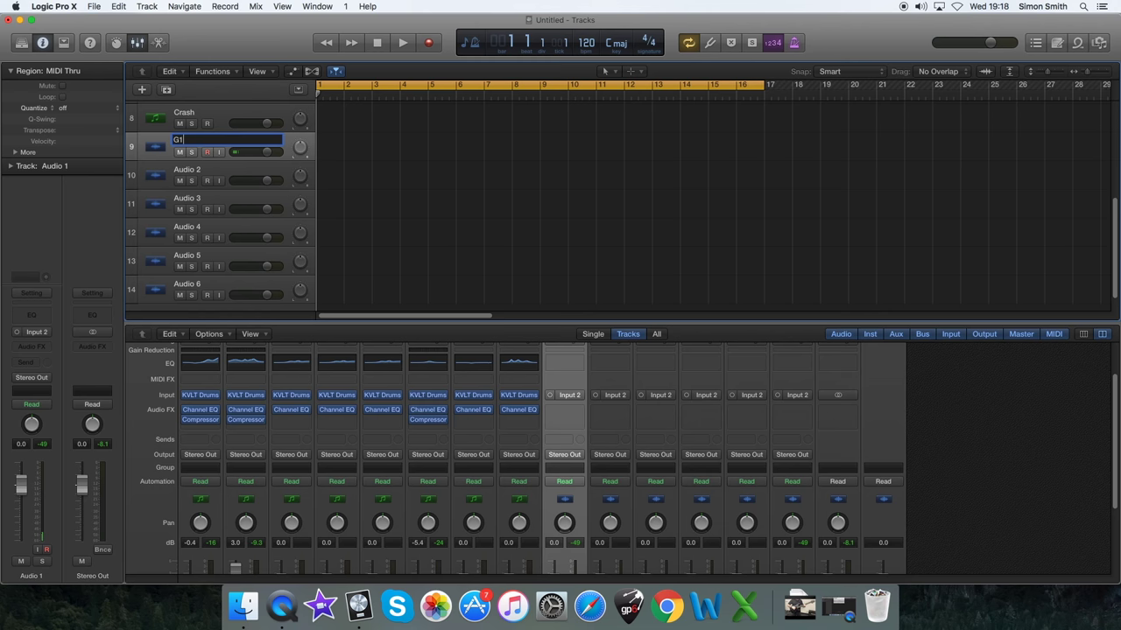
{"action": "key", "text": "Tab"}
{"action": "type", "text": "G"}
{"action": "key", "text": "Tab"}
{"action": "type", "text": "G"}
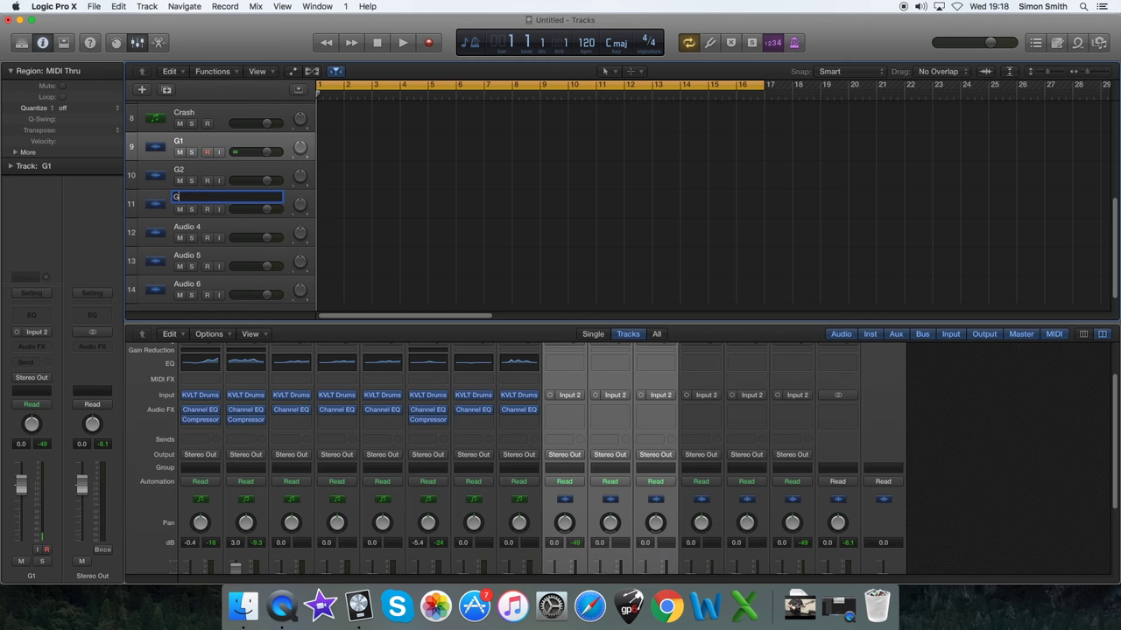
{"action": "type", "text": "3"}
{"action": "key", "text": "Tab"}
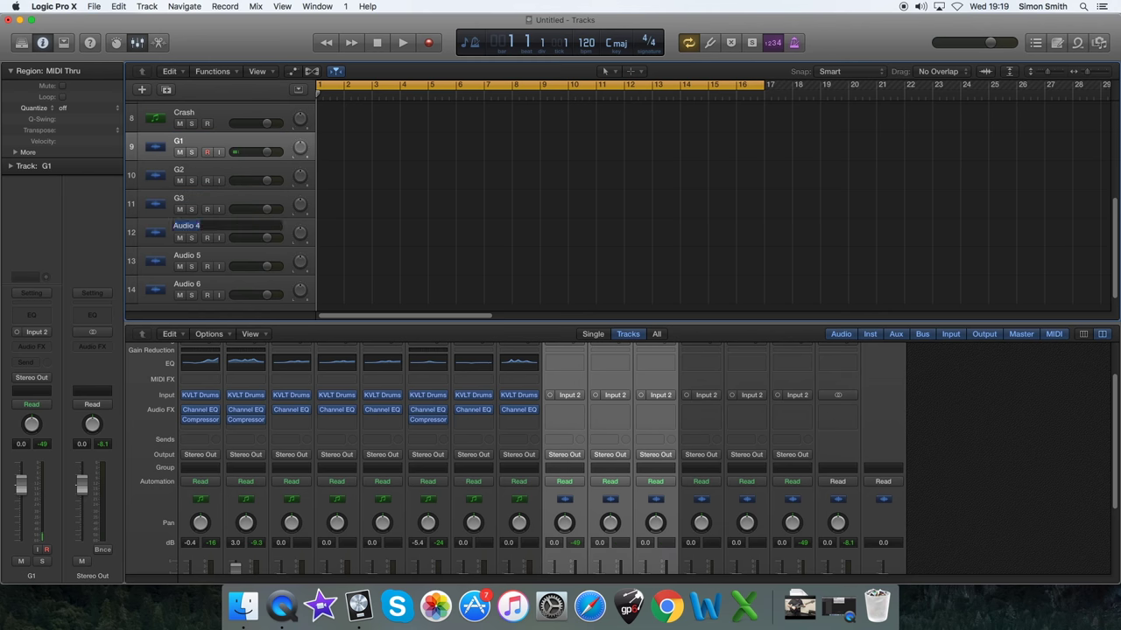
{"action": "type", "text": "G4"}
{"action": "key", "text": "Tab"}
Rename the last two new audio tracks as Bass 1 and Bass 2.
{"action": "type", "text": "B"}
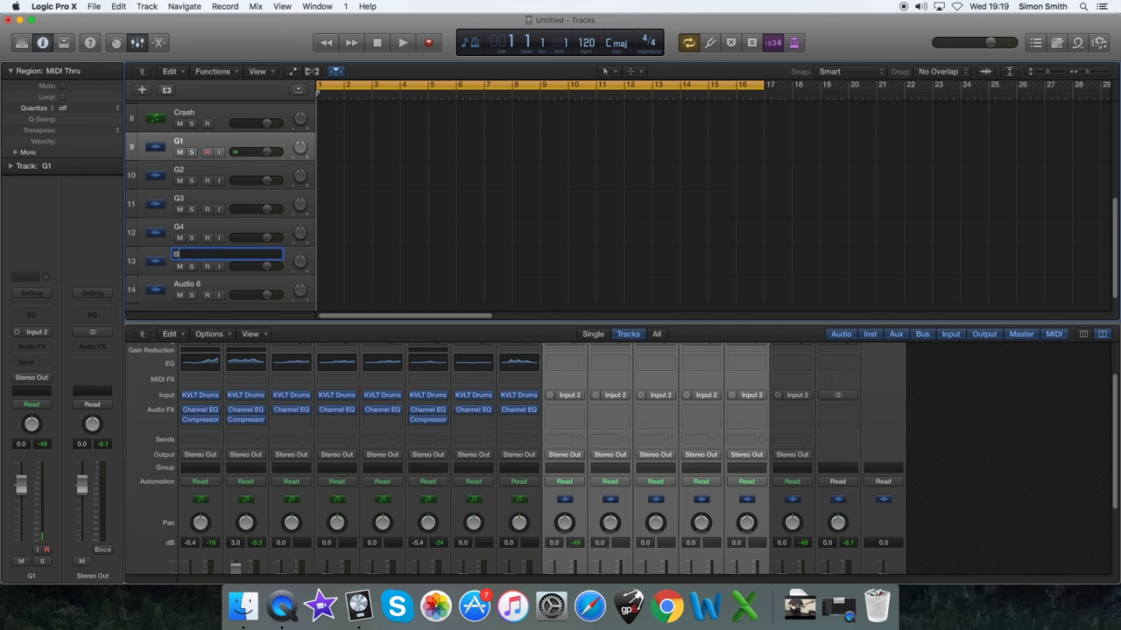
{"action": "type", "text": "ass 1"}
{"action": "key", "text": "Tab"}
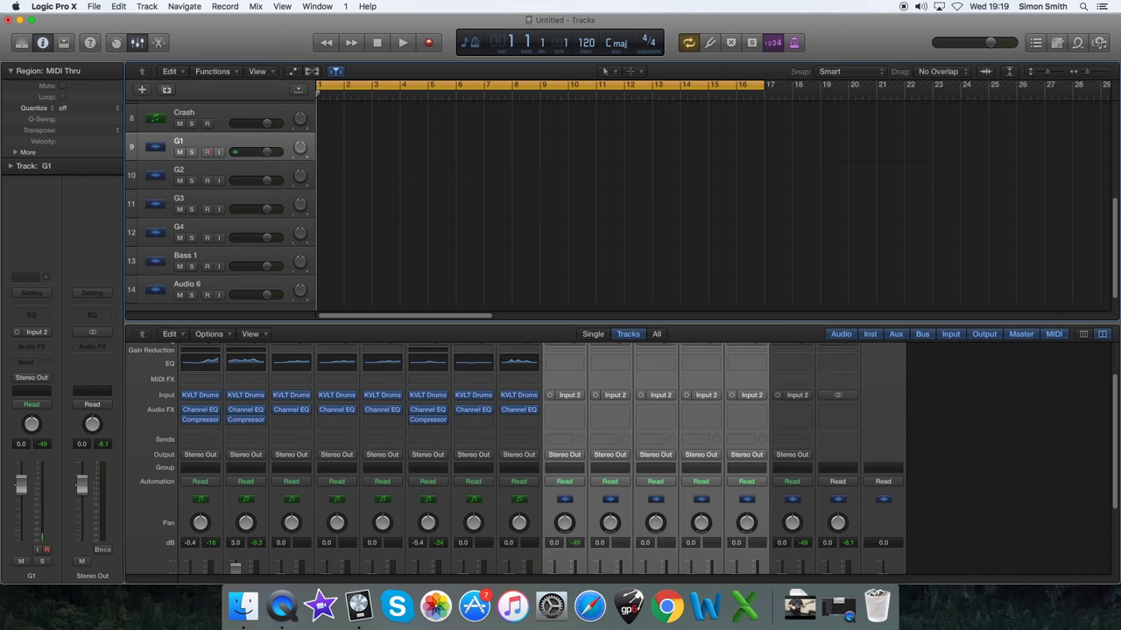
{"action": "type", "text": "Bass 2"}
{"action": "key", "text": "Return"}
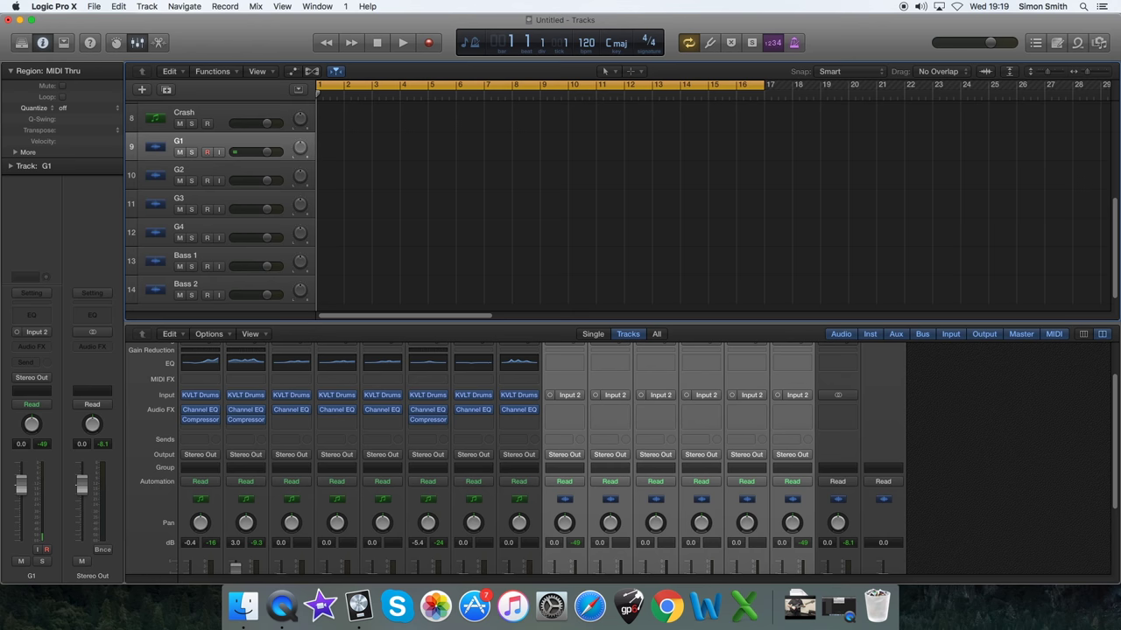
{"action": "scroll", "coordinate": [270, 168], "scroll_direction": "up", "scroll_amount": 1}
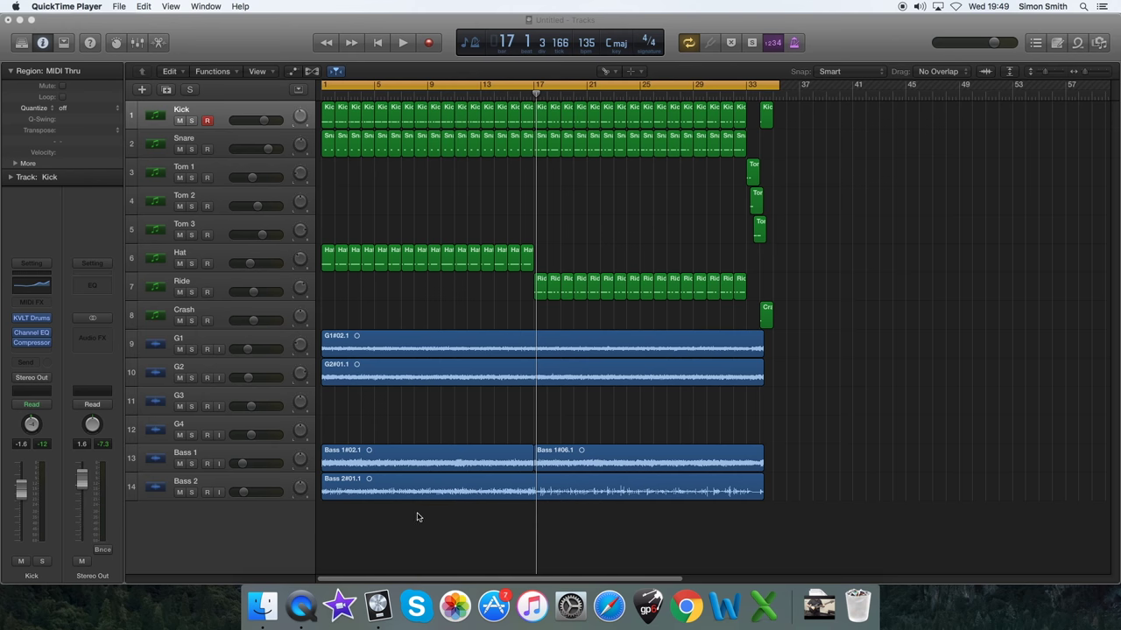
Return the playhead to bar 1 and review the G1, G2, Bass 1 and Bass 2 tracks by selecting each in turn.
{"action": "left_click", "coordinate": [415, 524]}
{"action": "key", "text": "Return"}
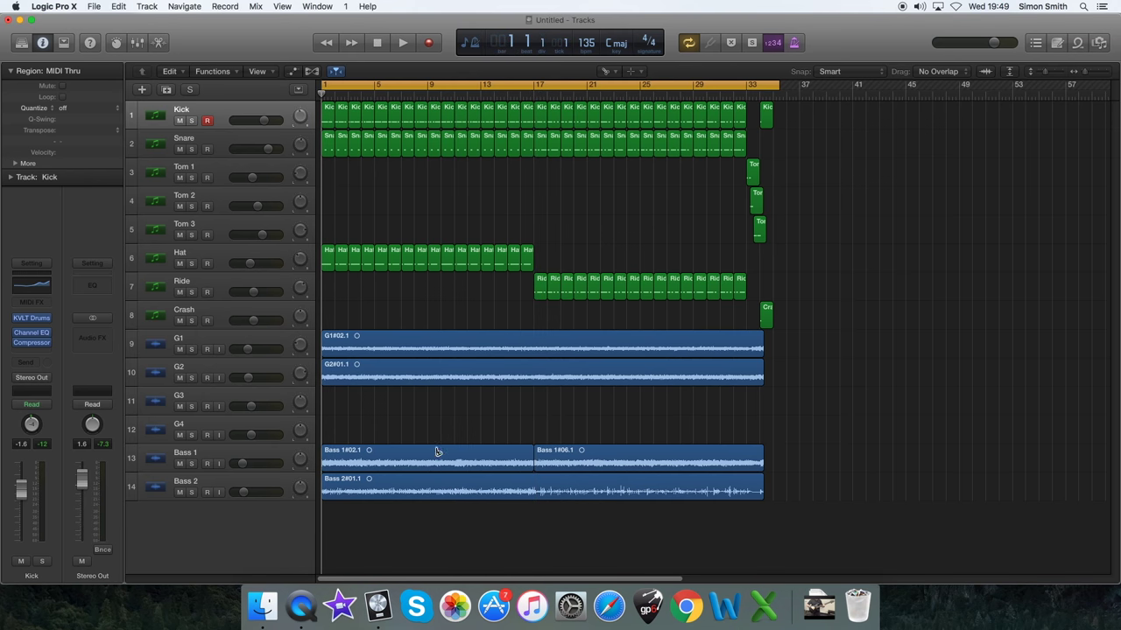
{"action": "left_click", "coordinate": [252, 343]}
{"action": "left_click", "coordinate": [274, 370]}
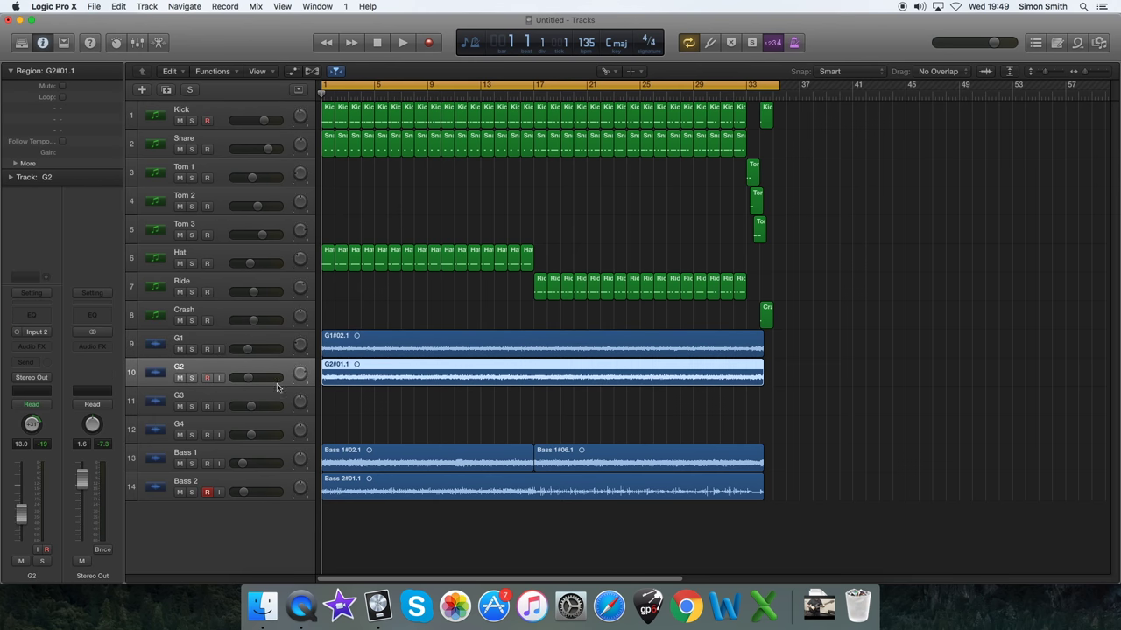
{"action": "left_click", "coordinate": [281, 455]}
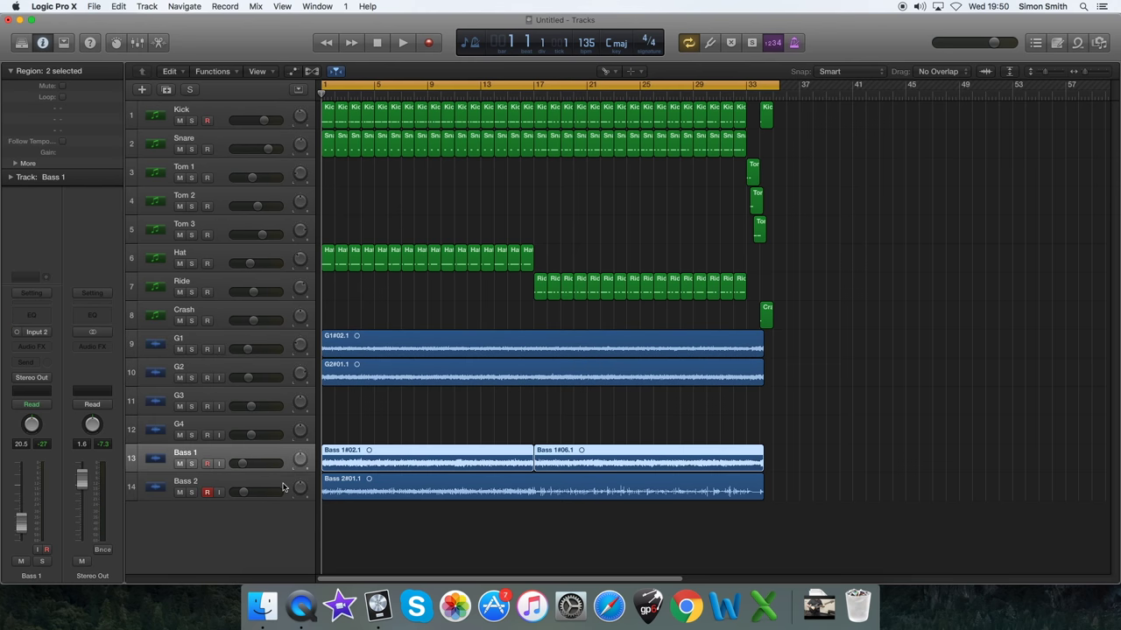
{"action": "left_click", "coordinate": [283, 486]}
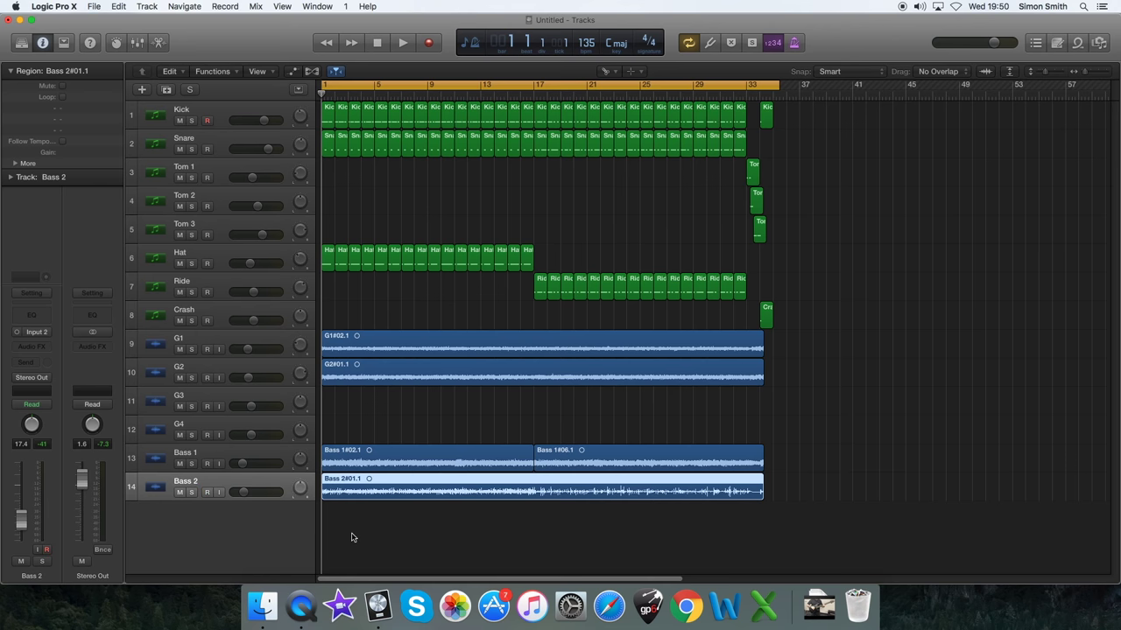
Open the Mixer and examine the channel strips one by one, from Kick through the guitar and bass tracks to Master.
{"action": "key", "text": "x"}
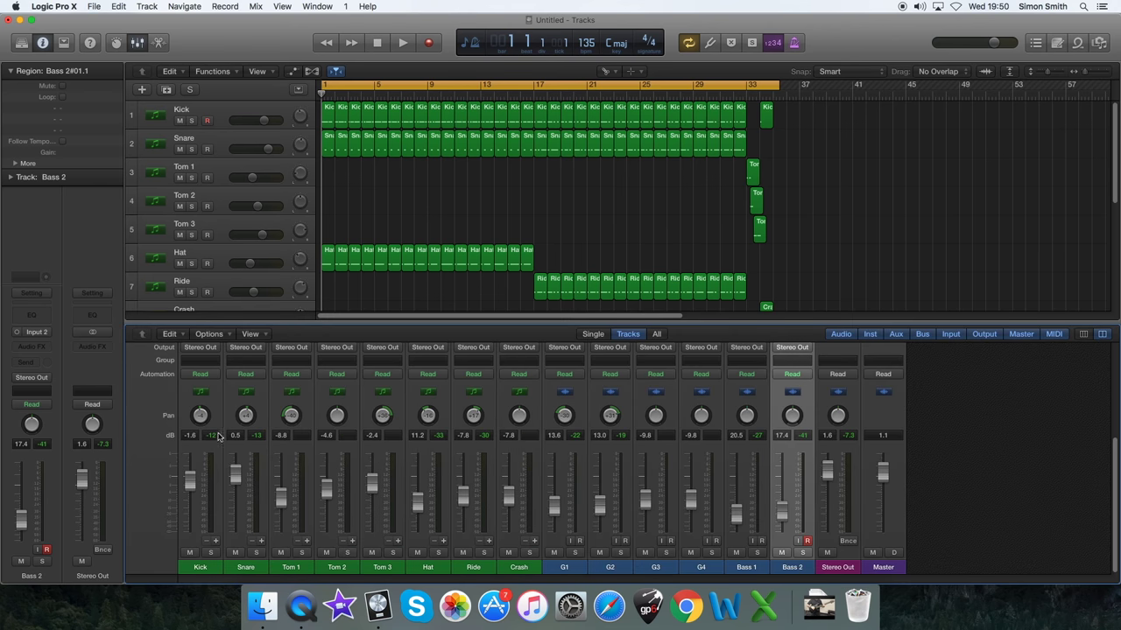
{"action": "left_click", "coordinate": [204, 403]}
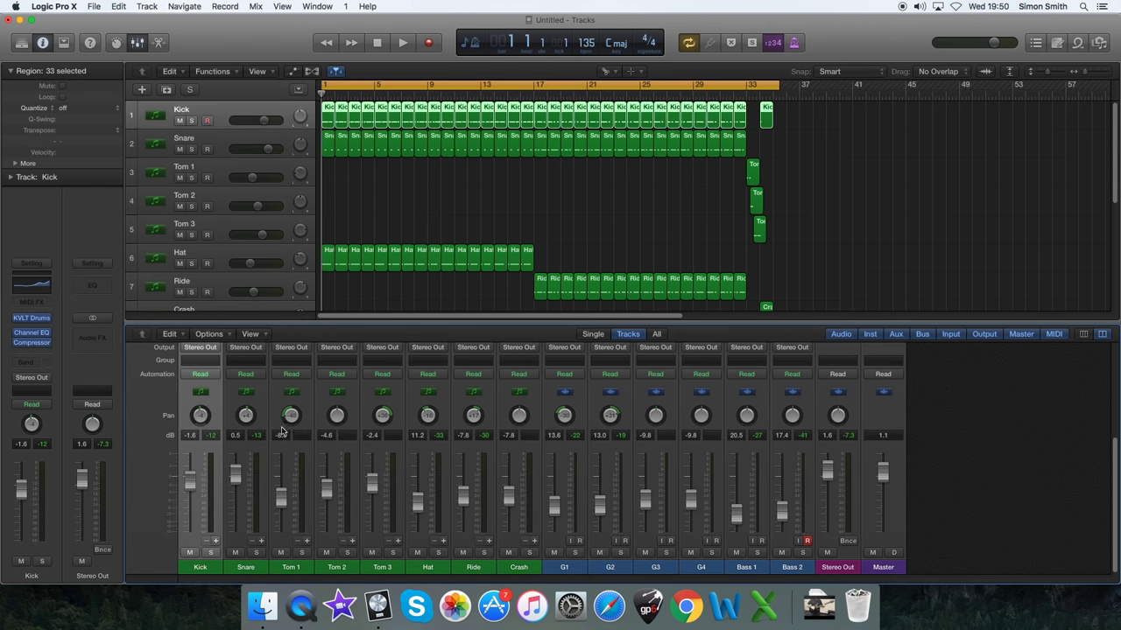
{"action": "key", "text": "Down"}
{"action": "key", "text": "Down"}
{"action": "key", "text": "Down"}
{"action": "key", "text": "Down"}
{"action": "key", "text": "Down"}
{"action": "key", "text": "Down"}
{"action": "key", "text": "Down"}
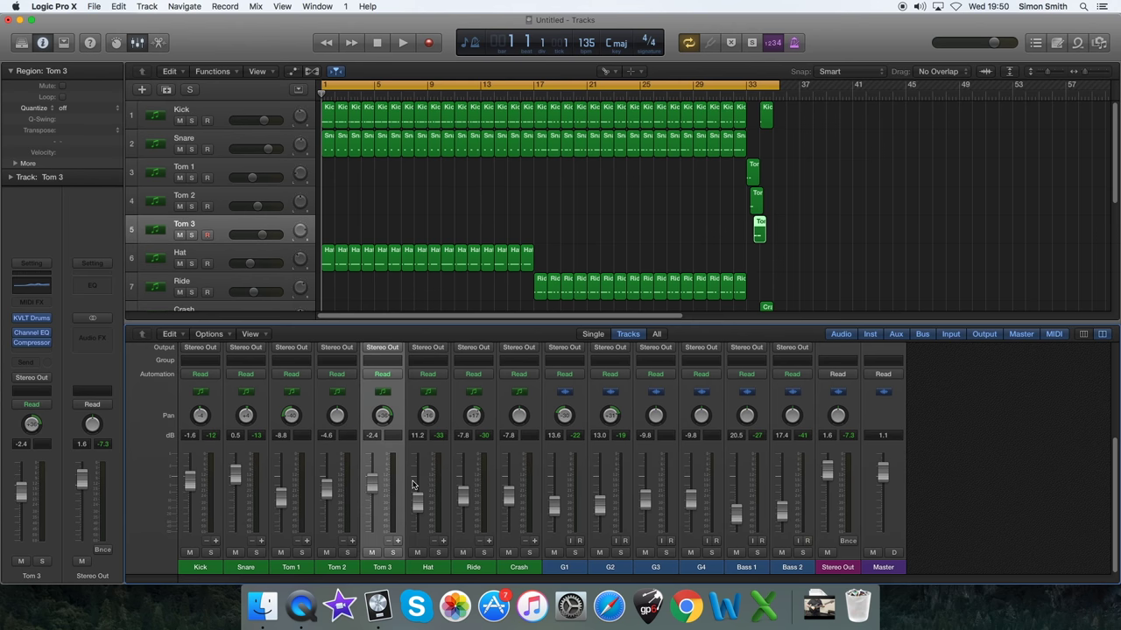
{"action": "key", "text": "Down"}
{"action": "key", "text": "Down"}
{"action": "key", "text": "Down"}
{"action": "key", "text": "Down"}
{"action": "key", "text": "Down"}
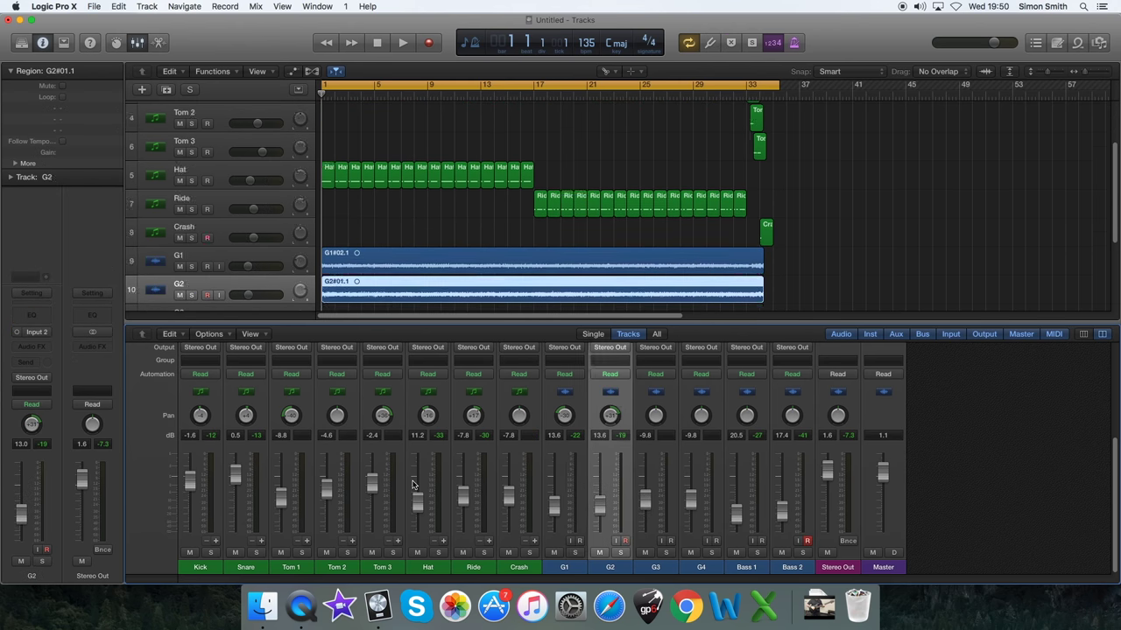
{"action": "key", "text": "Down"}
{"action": "key", "text": "Down"}
{"action": "key", "text": "Down"}
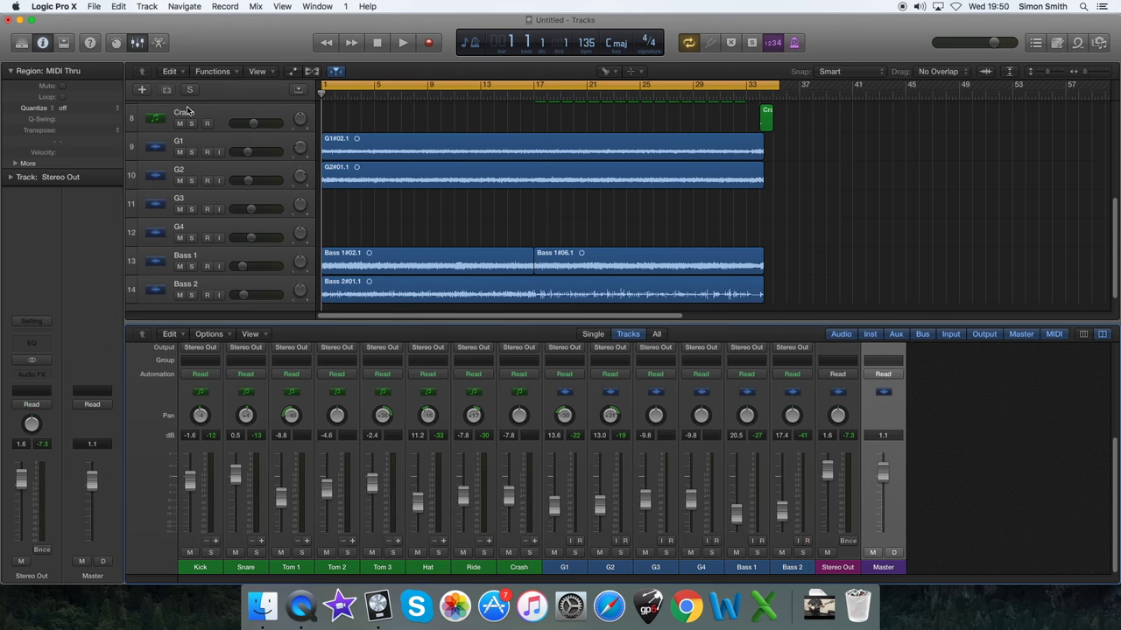
Play the song from bar 1 to listen to the drums, guitars and bass together.
{"action": "key", "text": "space"}
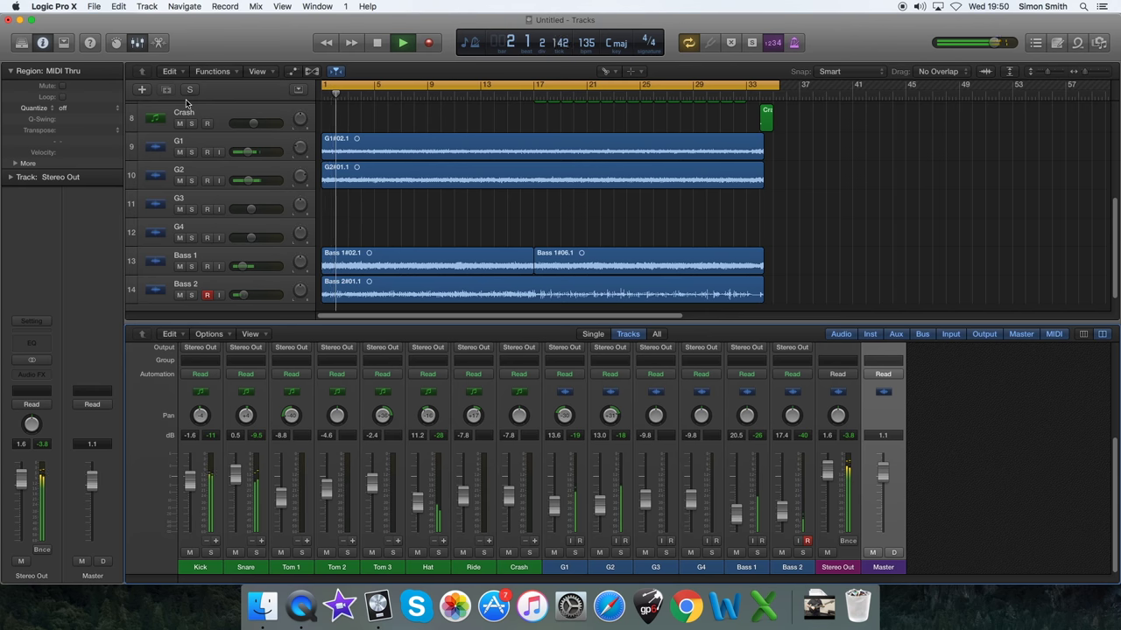
{"action": "left_click", "coordinate": [207, 294]}
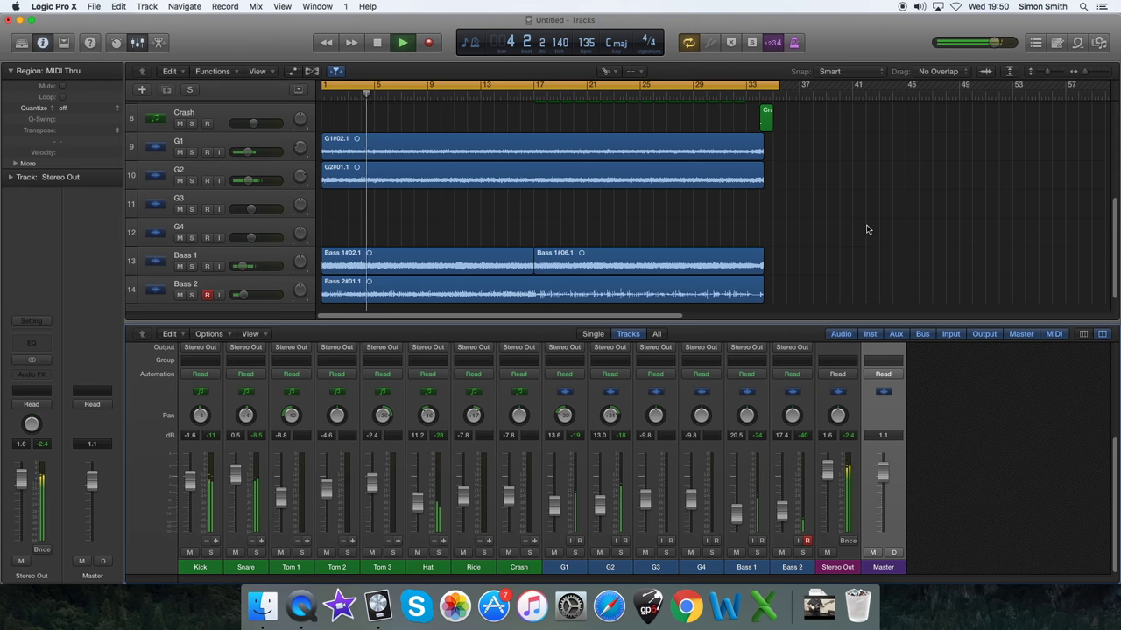